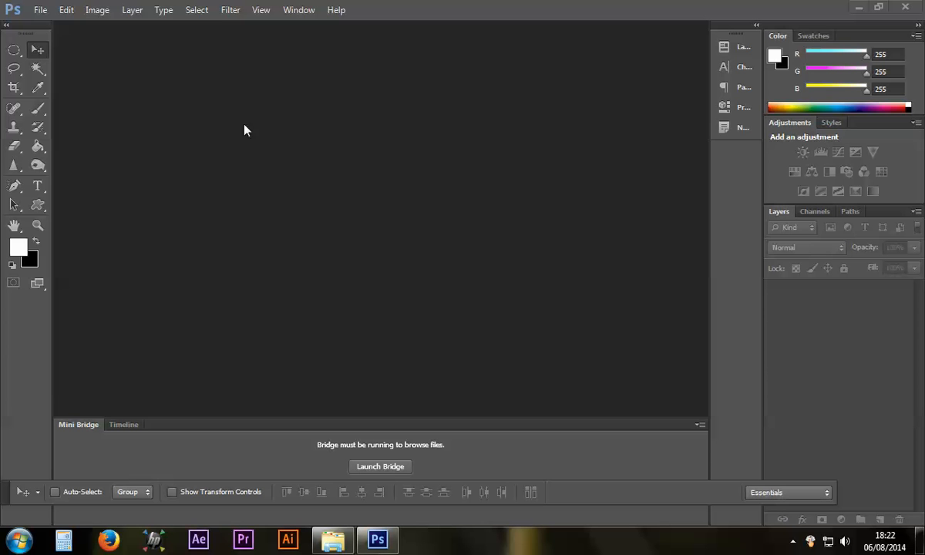
Step: Open the JPEG image PB140146 from the Desktop as a Camera Raw file
click(43, 15)
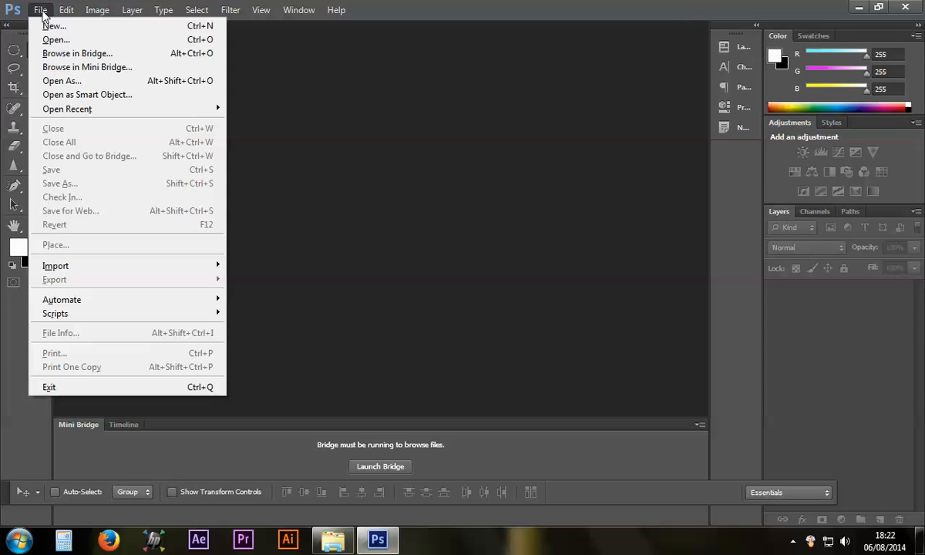
click(60, 81)
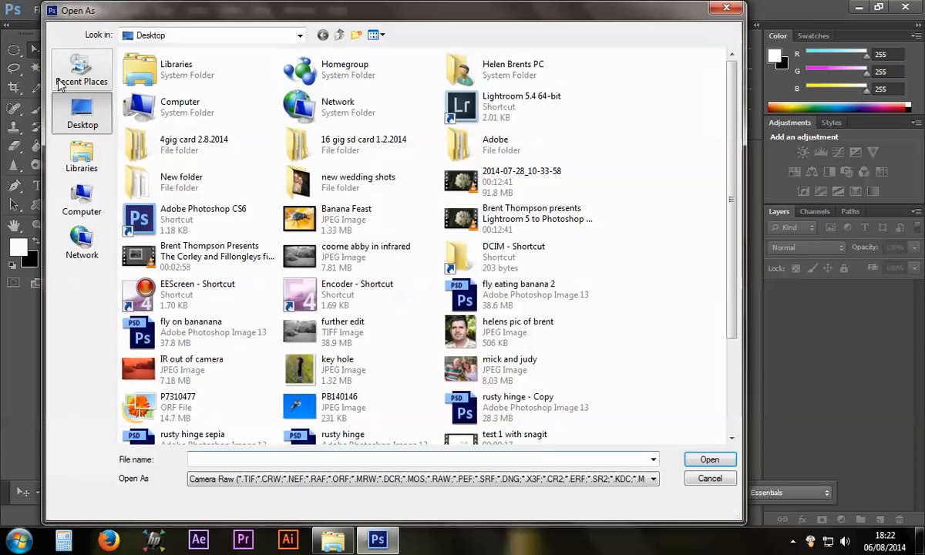
mouse_move(300, 408)
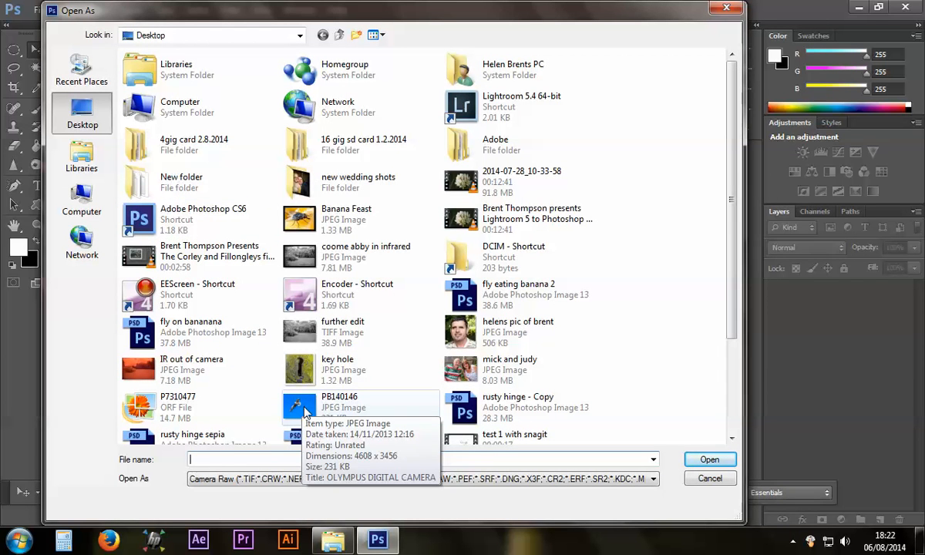
click(304, 412)
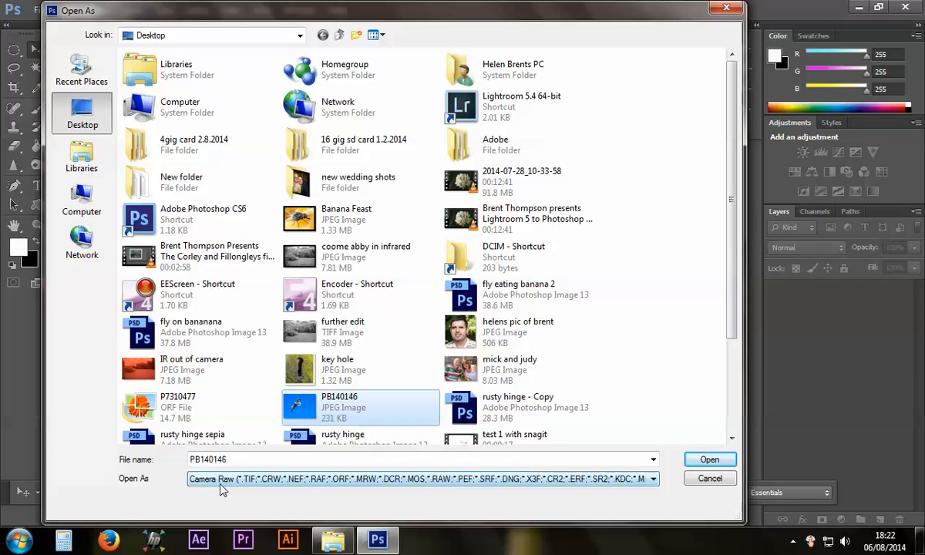
click(707, 460)
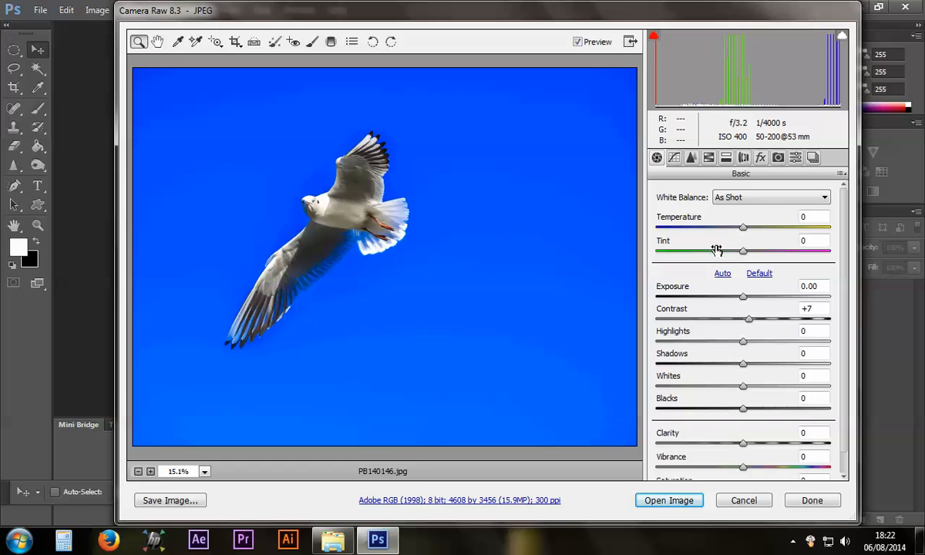
Step: In the HSL adjustments, set the Blues saturation to -97 and the Oranges saturation to +15
click(708, 157)
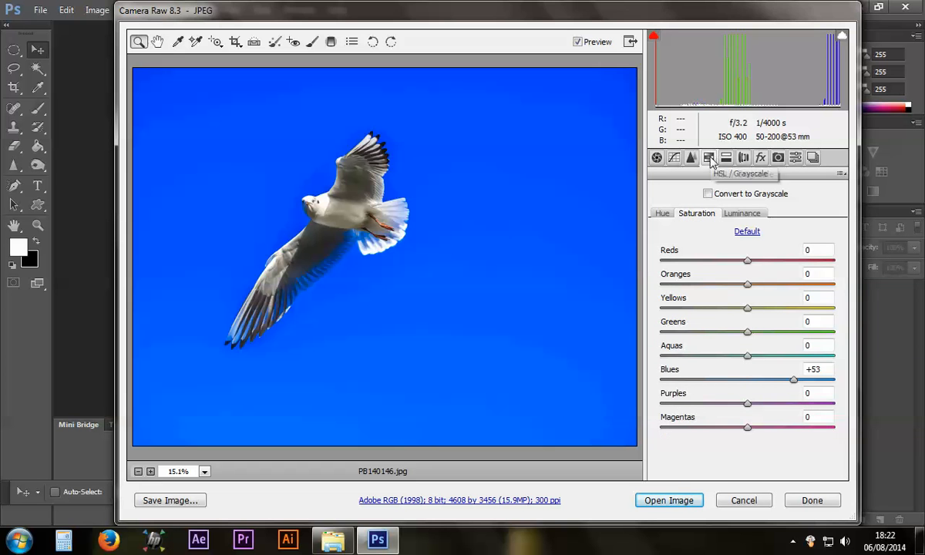
click(708, 195)
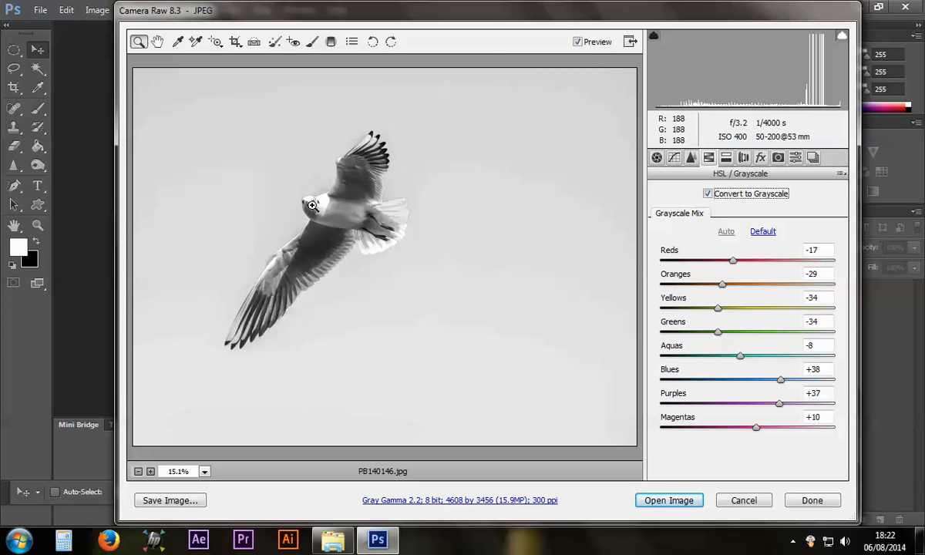
click(709, 194)
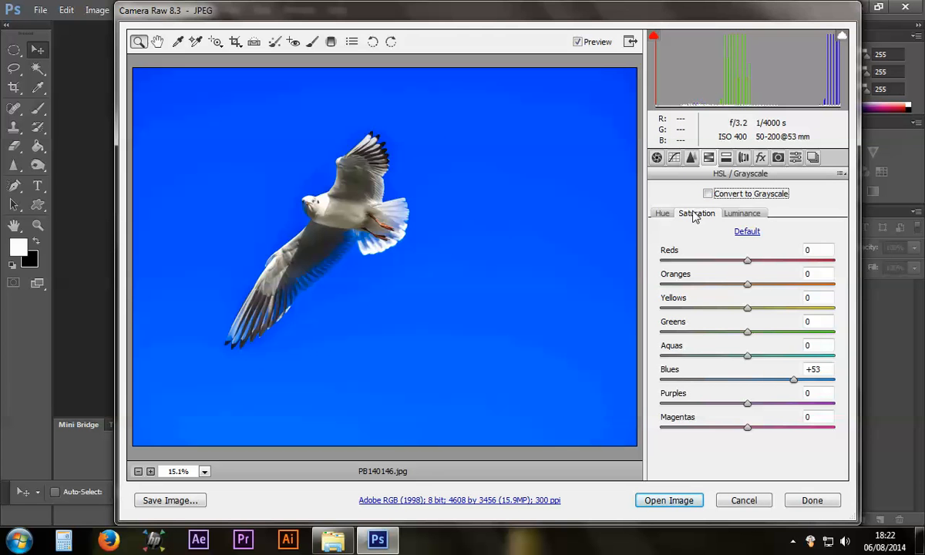
drag(793, 379, 664, 386)
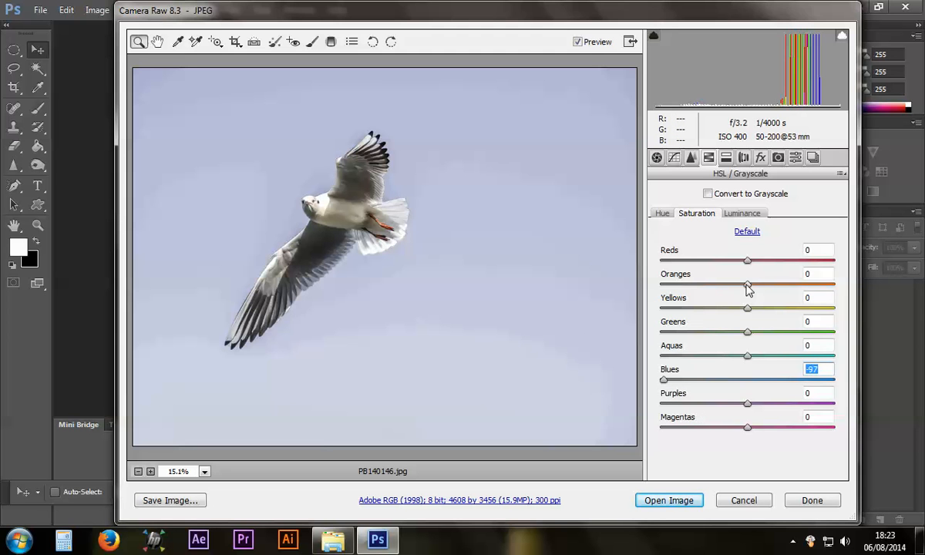
mouse_move(746, 286)
mouse_down()
mouse_move(809, 279)
mouse_move(685, 285)
mouse_move(756, 281)
mouse_up()
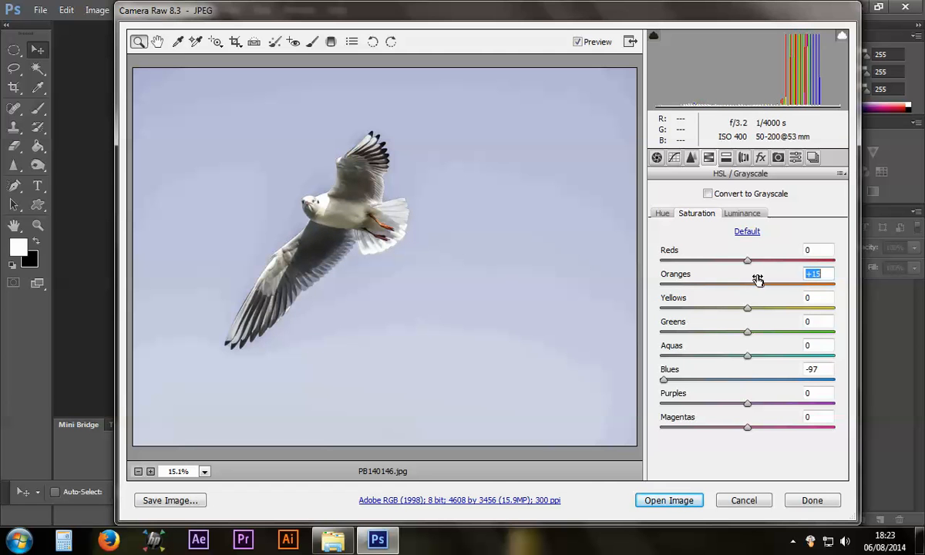
Step: Set the Oranges luminance to +33 and open the adjusted image in the main editor
click(744, 214)
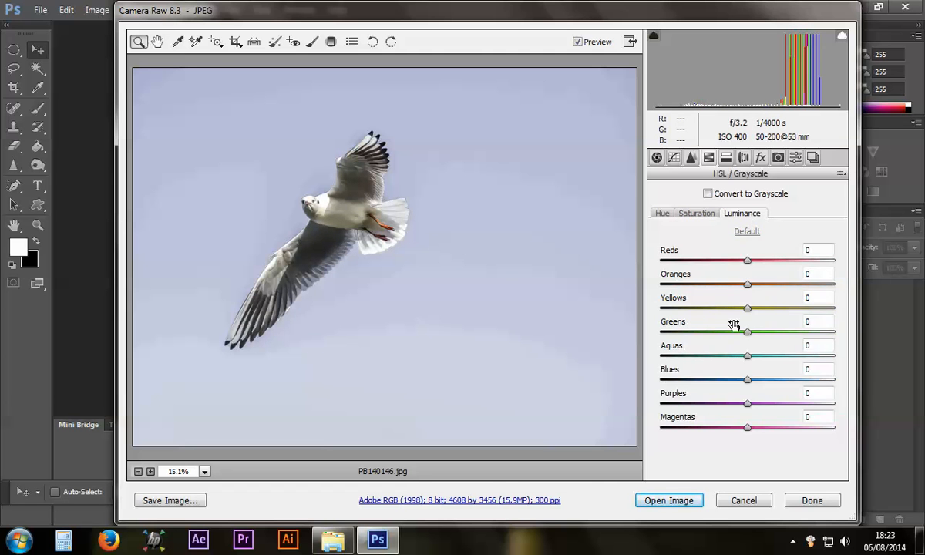
drag(748, 285, 776, 285)
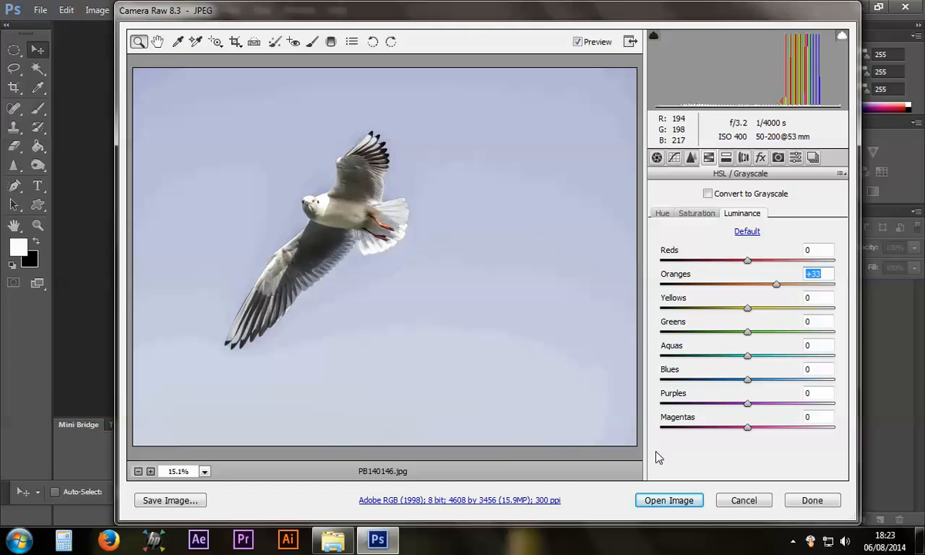
click(681, 503)
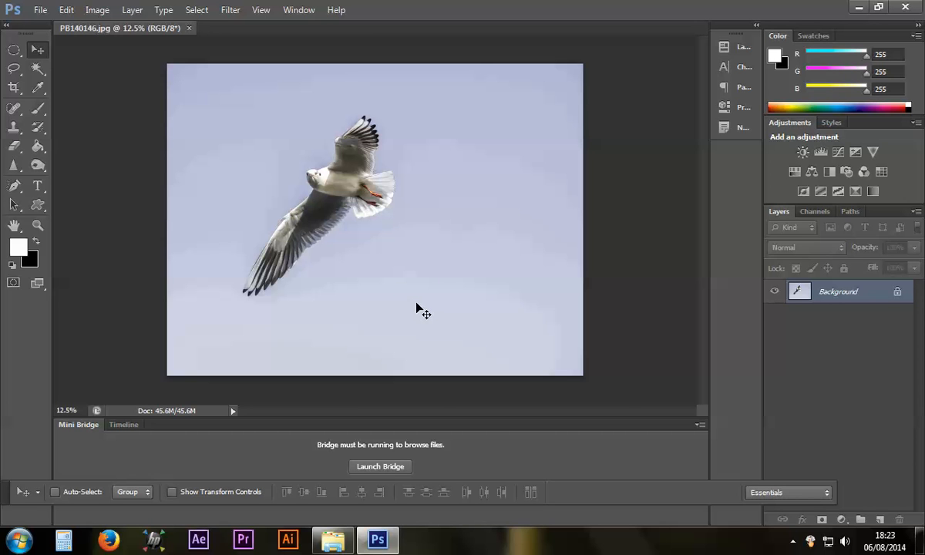
Step: Duplicate the Background layer as "Background copy" in the same document
right_click(867, 294)
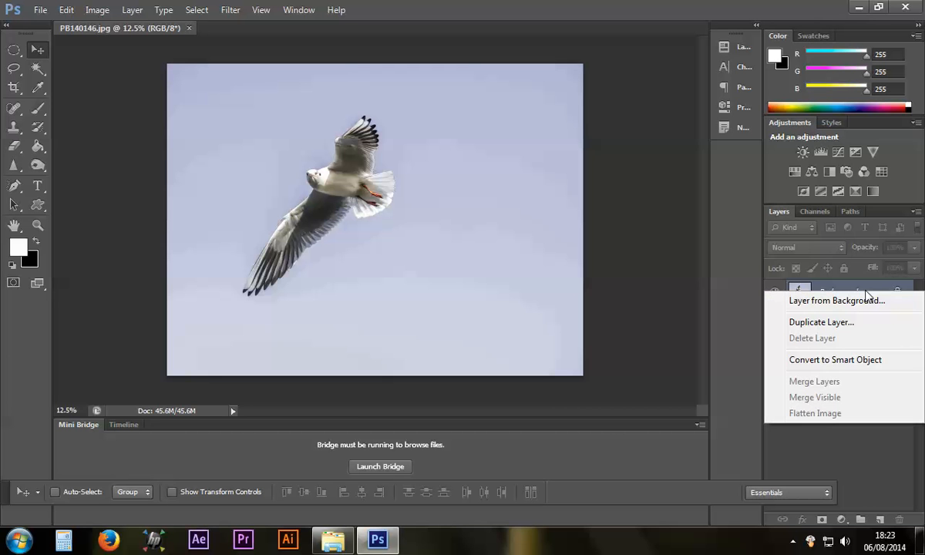
click(821, 322)
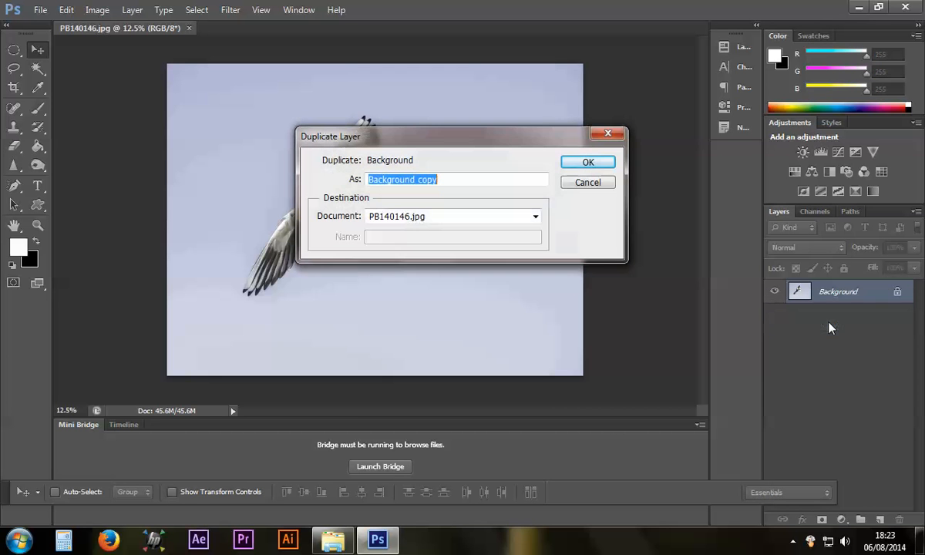
click(587, 163)
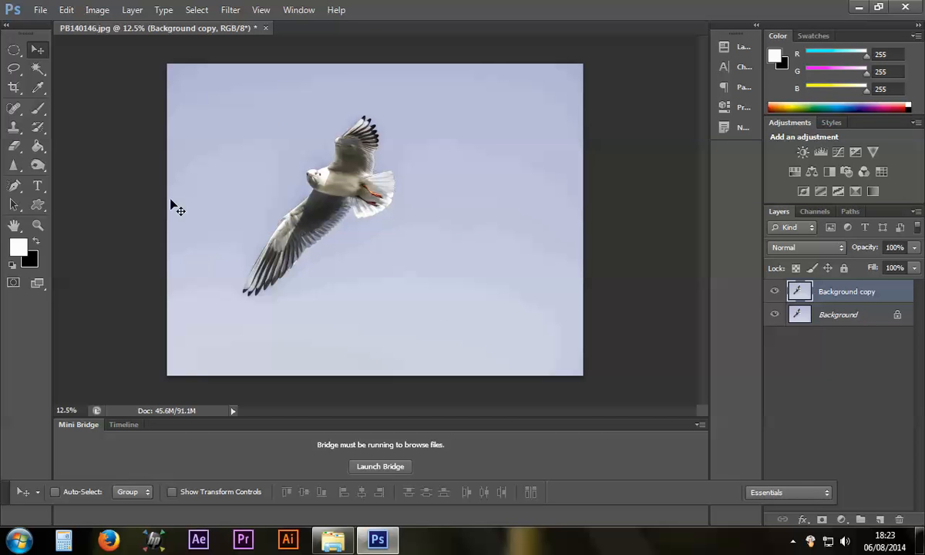
Step: Select the sky around the gull on the Background copy layer with the Magic Wand at tolerance 20 and cut it out
click(42, 70)
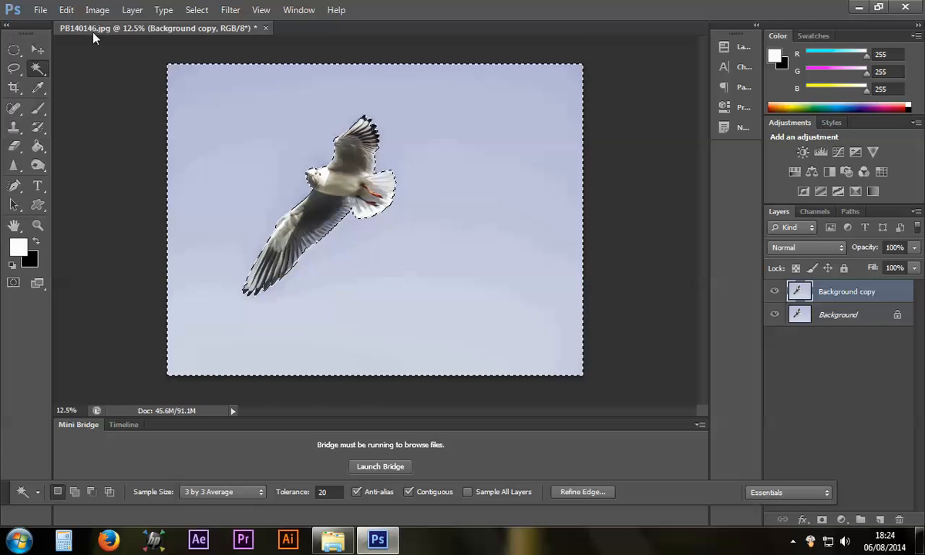
click(97, 12)
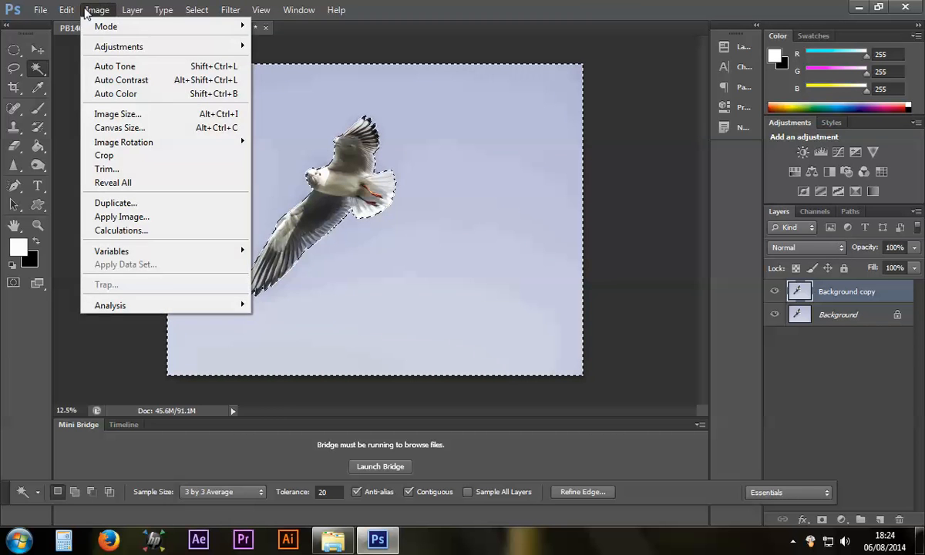
mouse_move(76, 10)
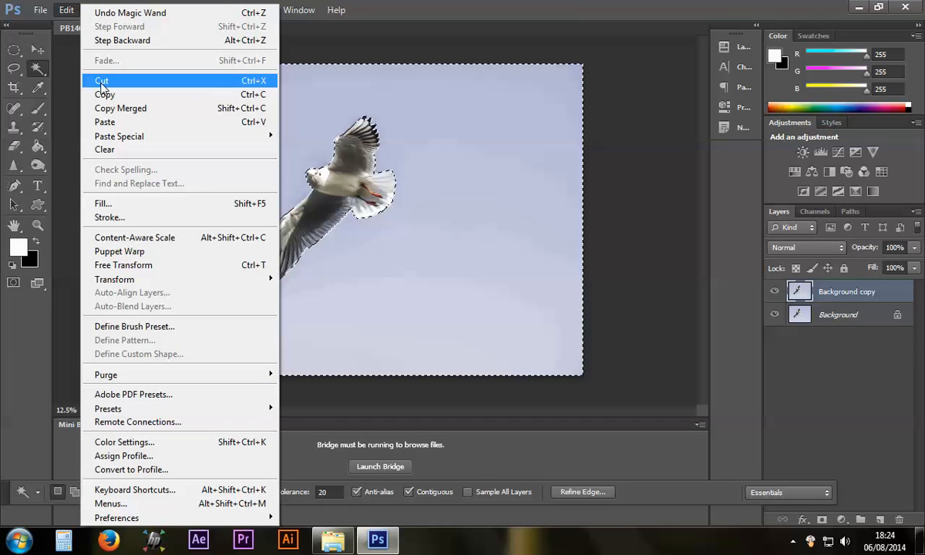
click(101, 81)
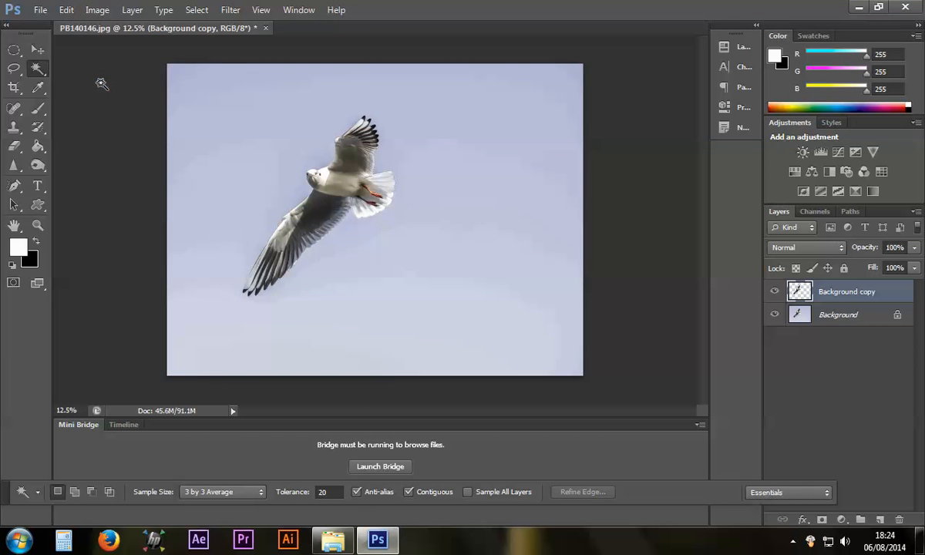
Step: Hide the Background layer and move the cut-out gull slightly up and to the right
click(775, 315)
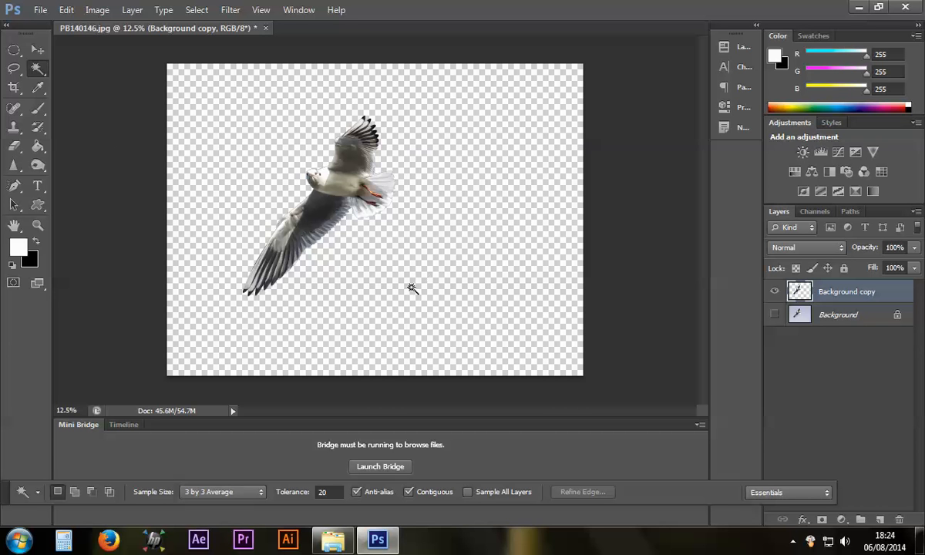
click(37, 49)
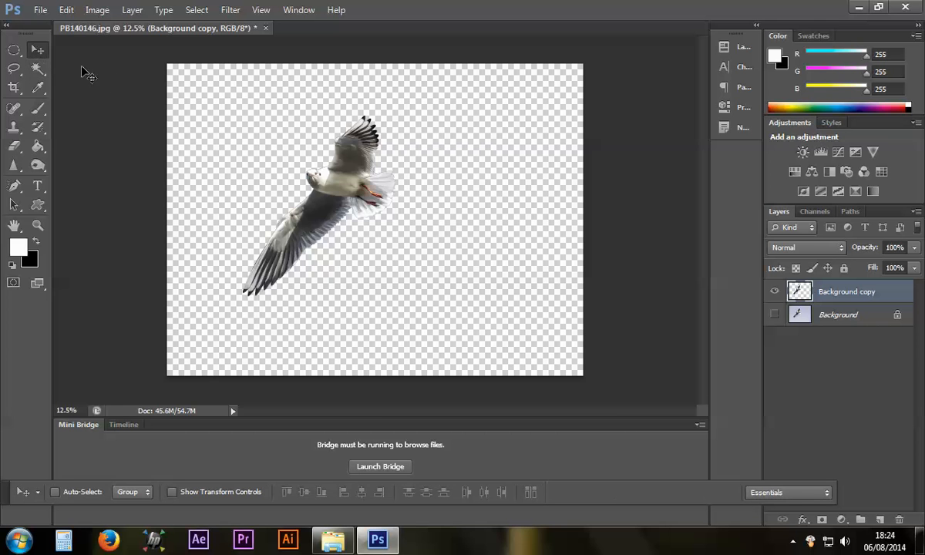
drag(318, 193, 344, 185)
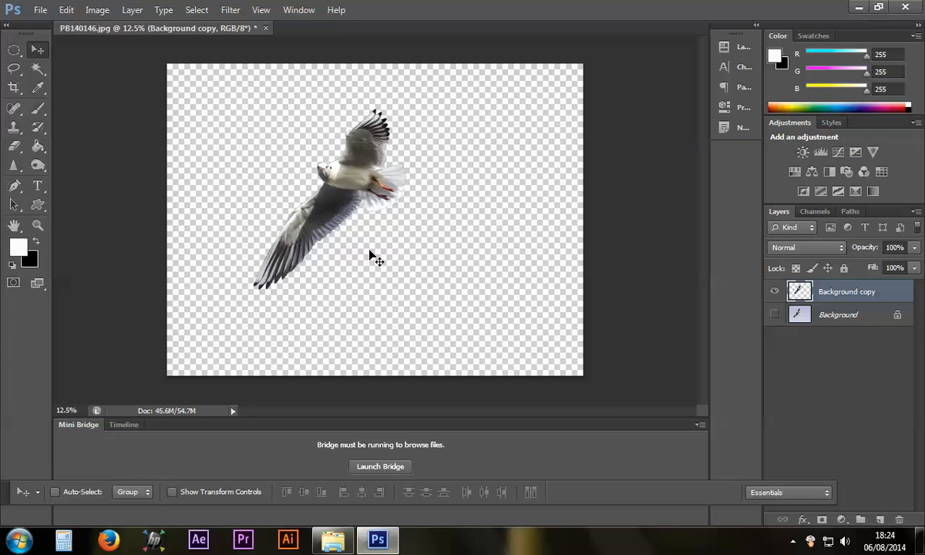
Step: Open the JPEG image wave-01 from the Desktop as a second document
click(41, 10)
click(49, 39)
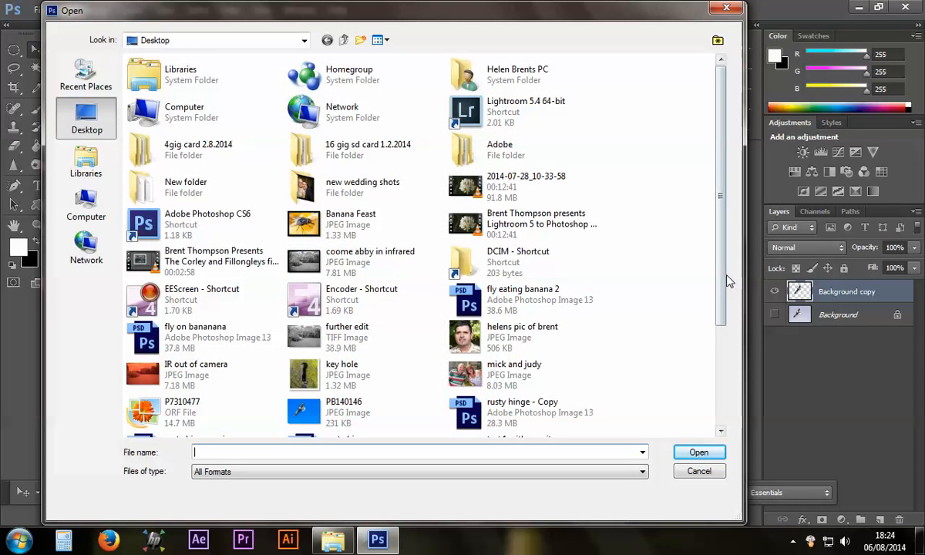
scroll(721, 292, down, 5)
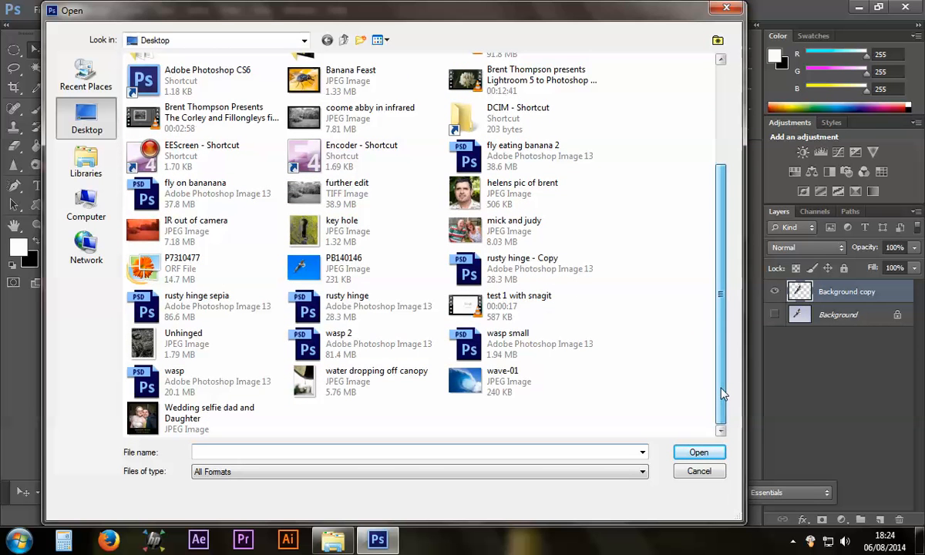
click(466, 388)
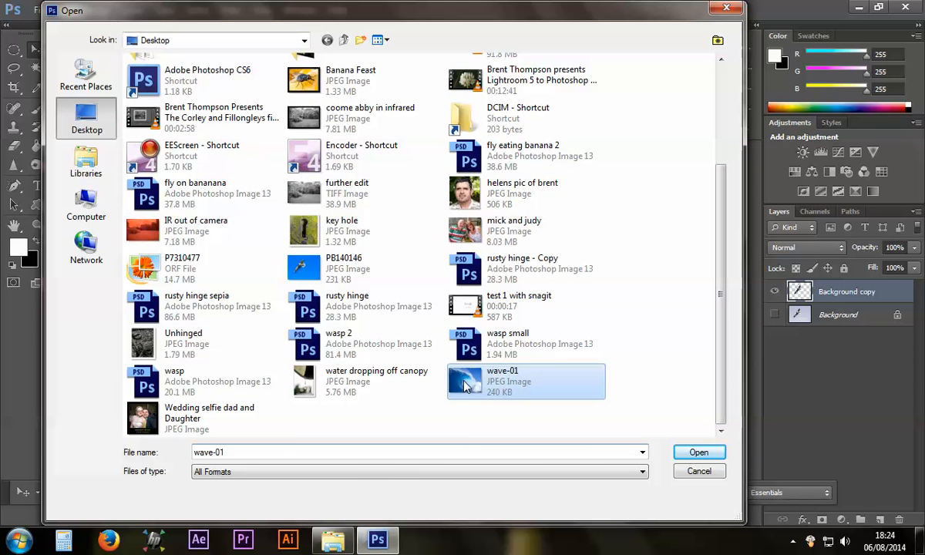
click(698, 452)
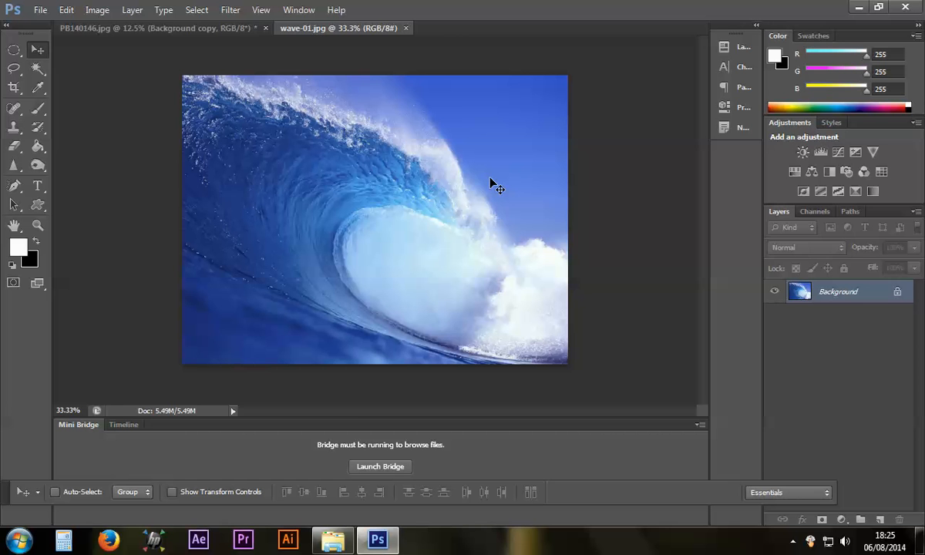
Step: Float the PB140146.jpg document in its own window and place it beside the visible part of the wave image
click(207, 29)
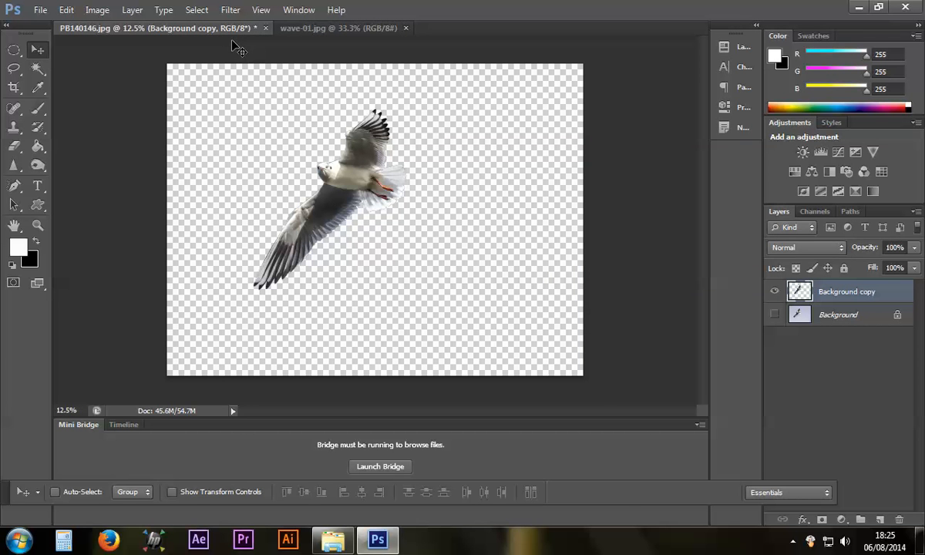
drag(225, 33, 260, 90)
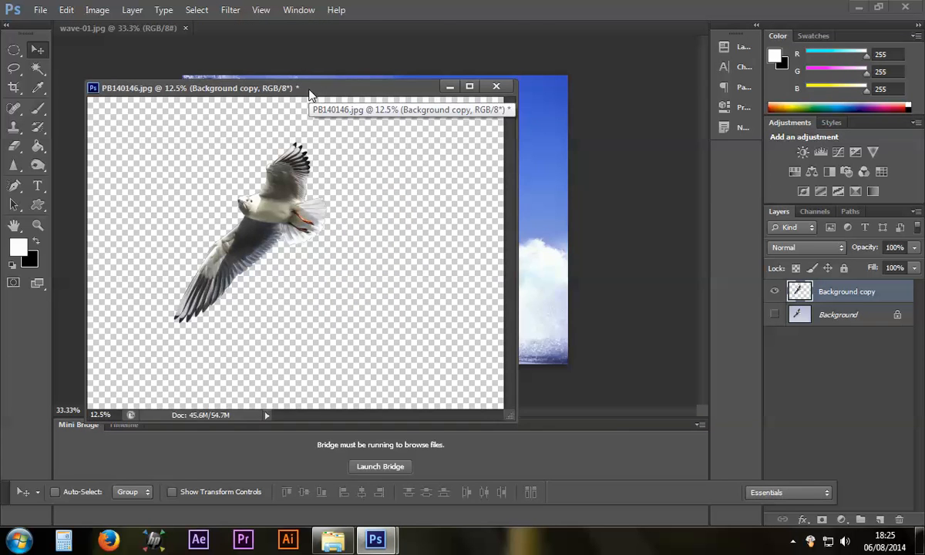
drag(317, 92, 592, 121)
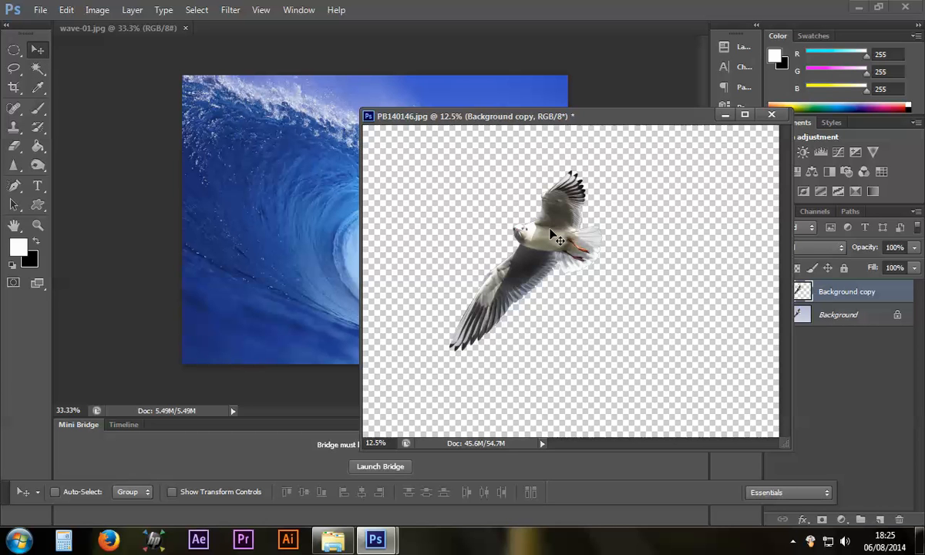
Step: Copy the cut-out gull into the wave-01 image and, with the source window minimized, move it toward the image's centre
drag(554, 235, 352, 170)
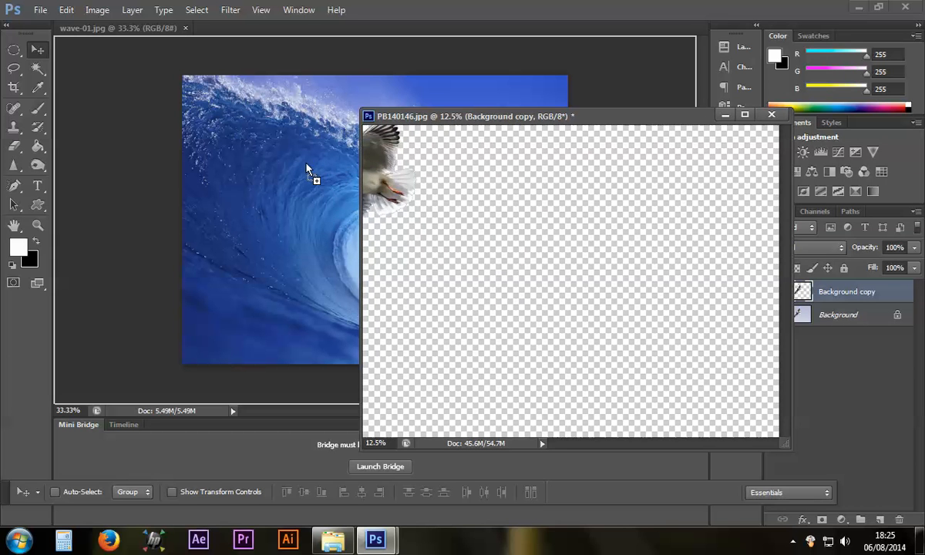
drag(295, 164, 295, 165)
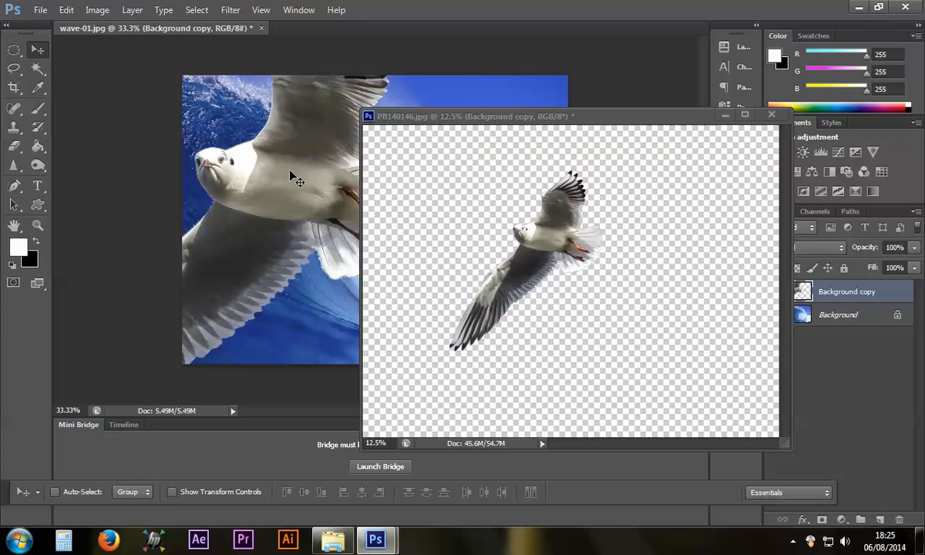
click(725, 114)
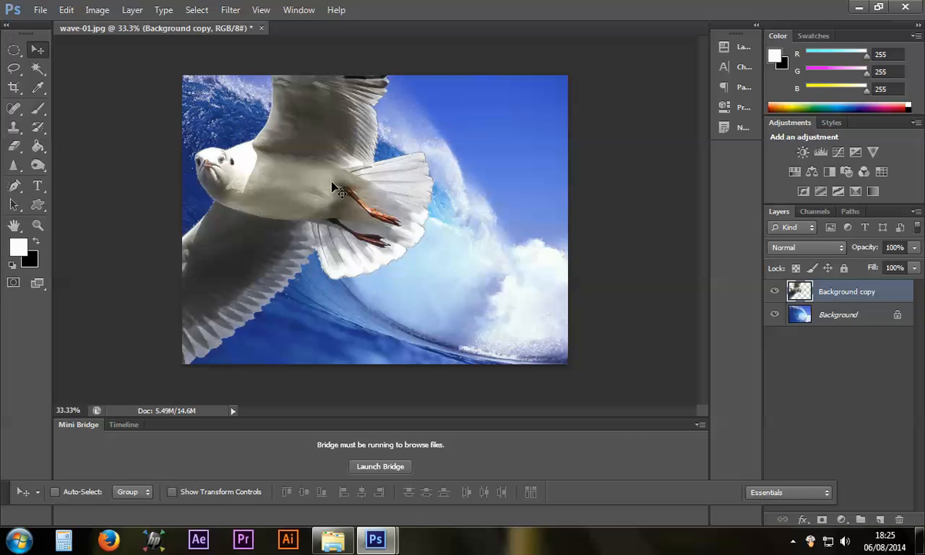
drag(328, 183, 414, 235)
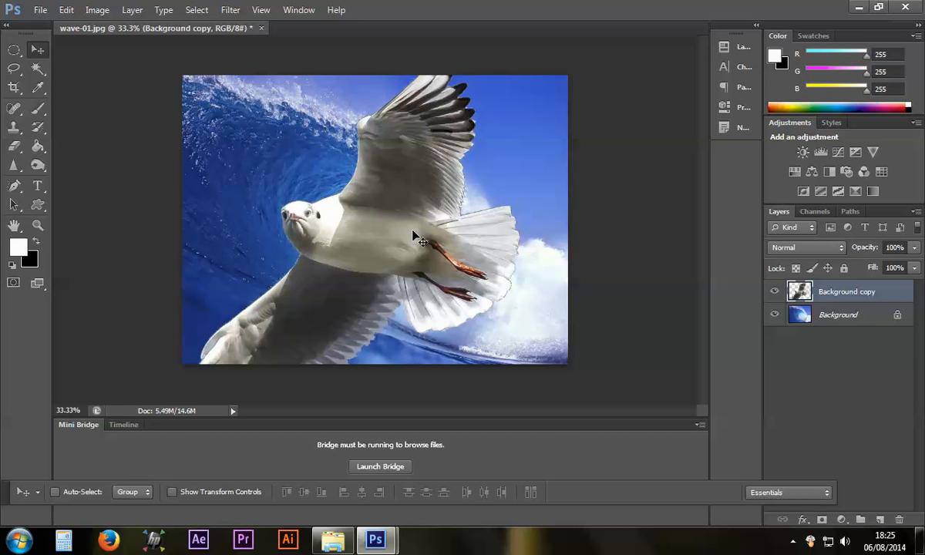
Step: Scale the gull down with Free Transform to about 26% width and 29% height
click(72, 11)
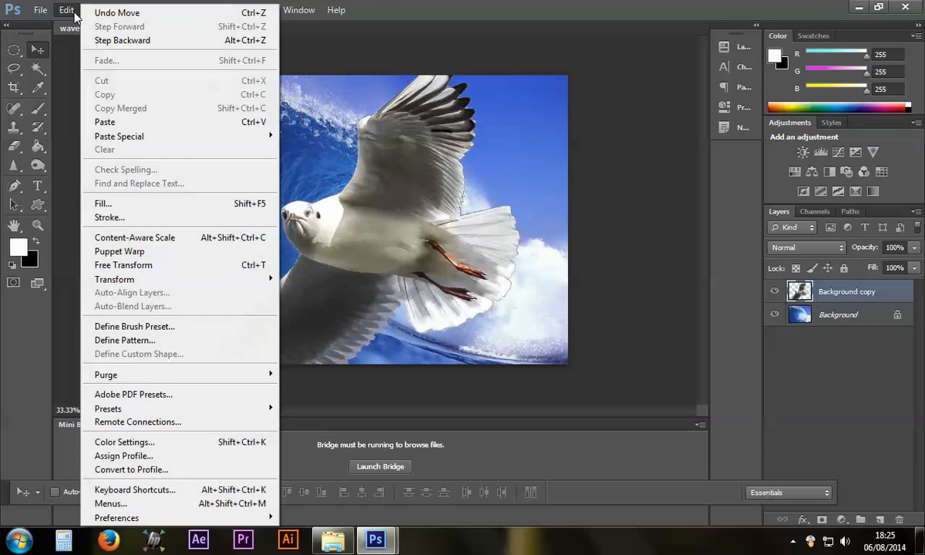
click(104, 266)
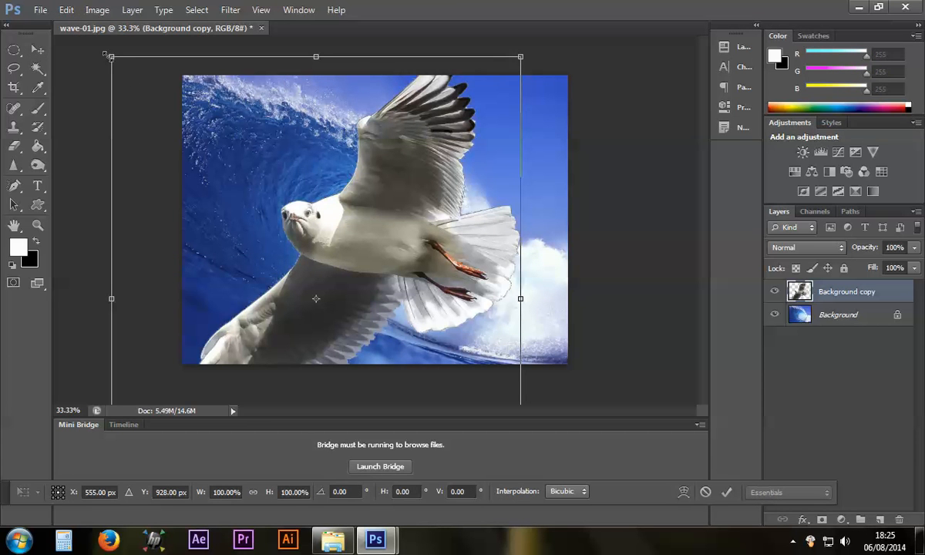
drag(105, 55, 274, 192)
drag(368, 241, 390, 118)
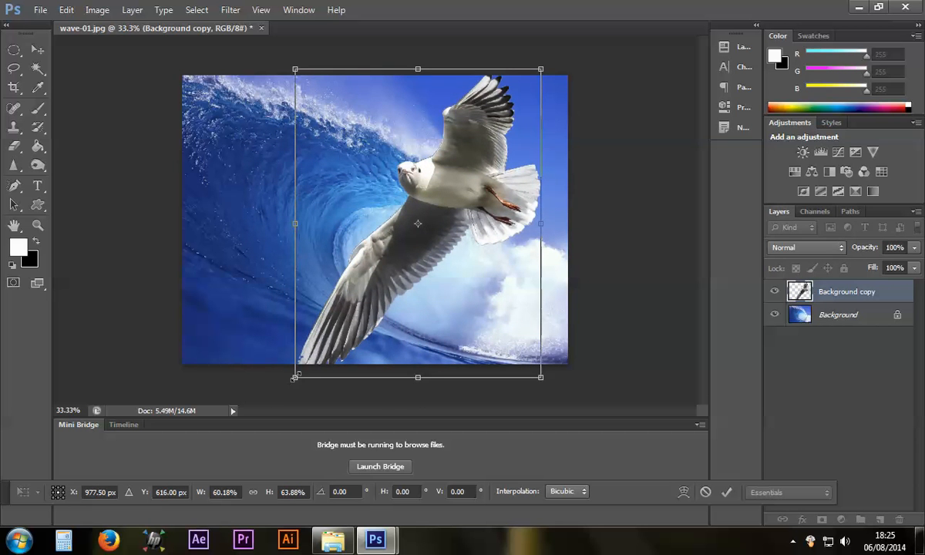
drag(294, 376, 341, 301)
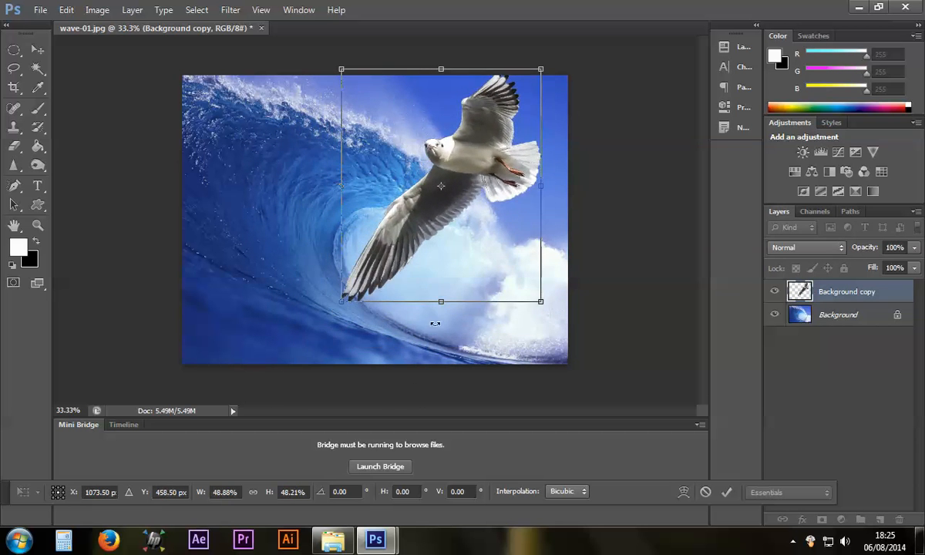
drag(540, 302, 469, 267)
drag(341, 269, 363, 239)
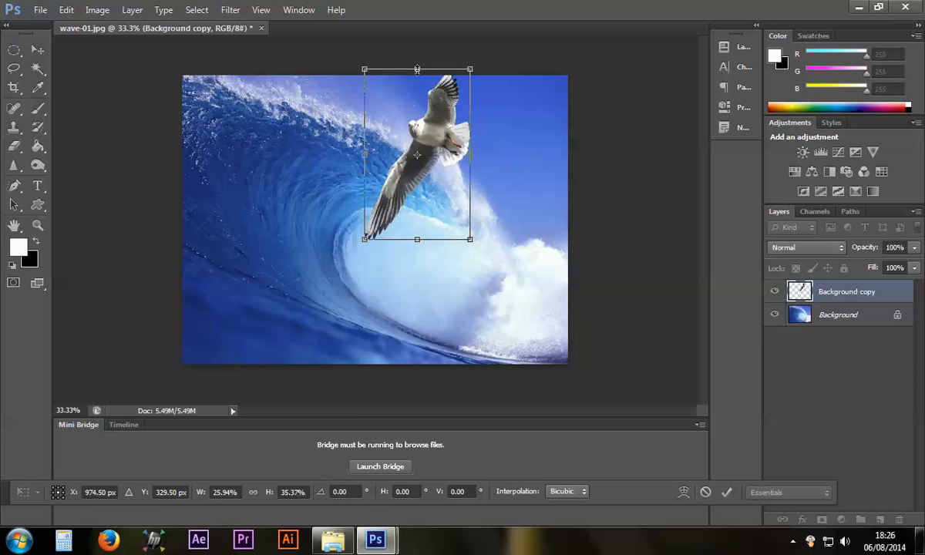
drag(416, 76, 413, 103)
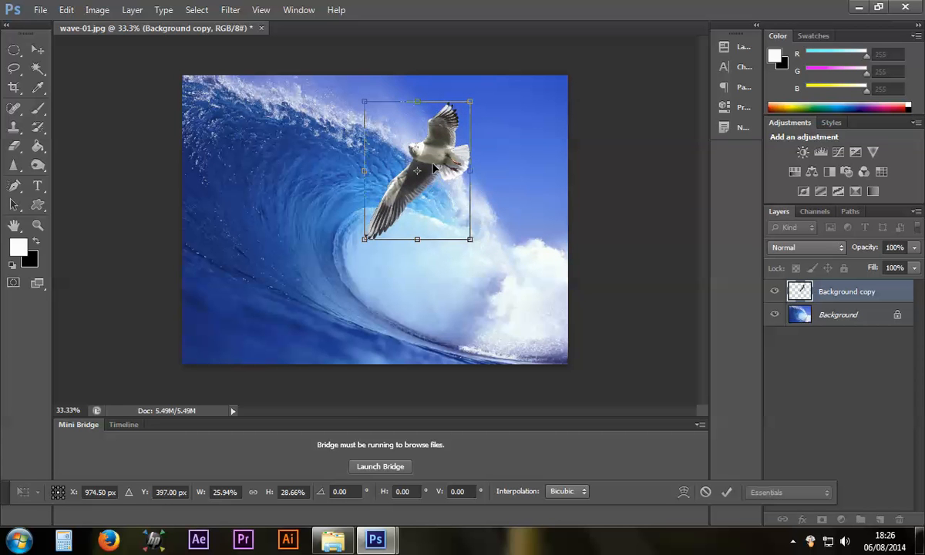
Step: Move the gull into the blue sky beyond the wave crest and shrink it to about 21% width and 25% height
drag(442, 166, 512, 157)
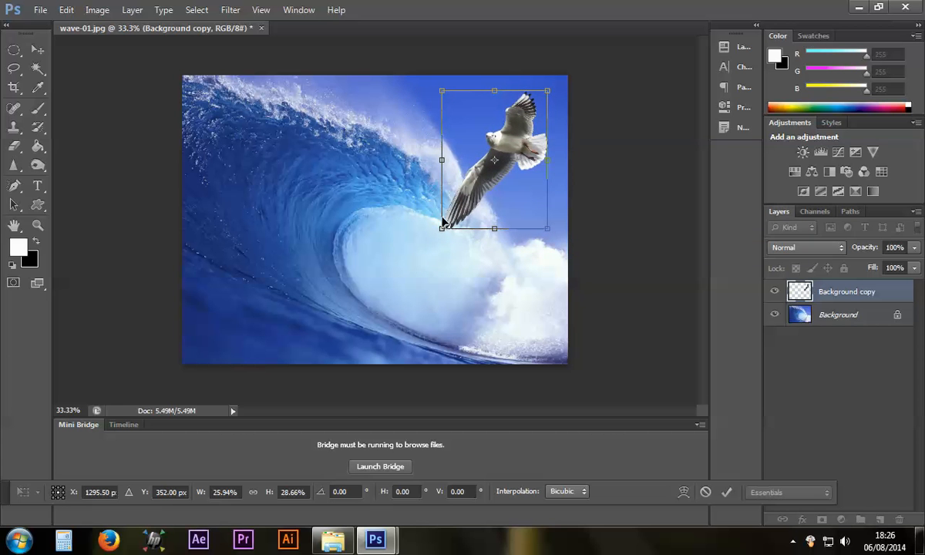
drag(442, 228, 470, 211)
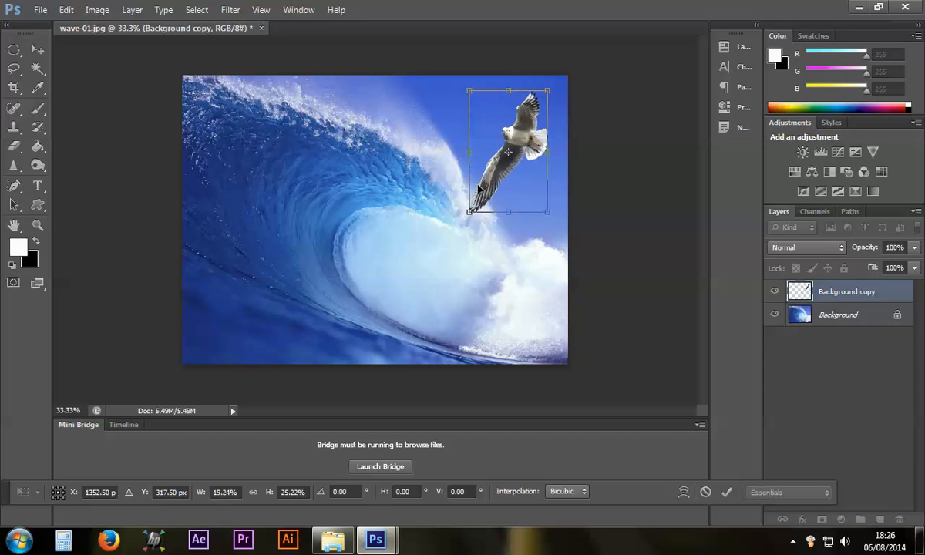
drag(465, 152, 514, 161)
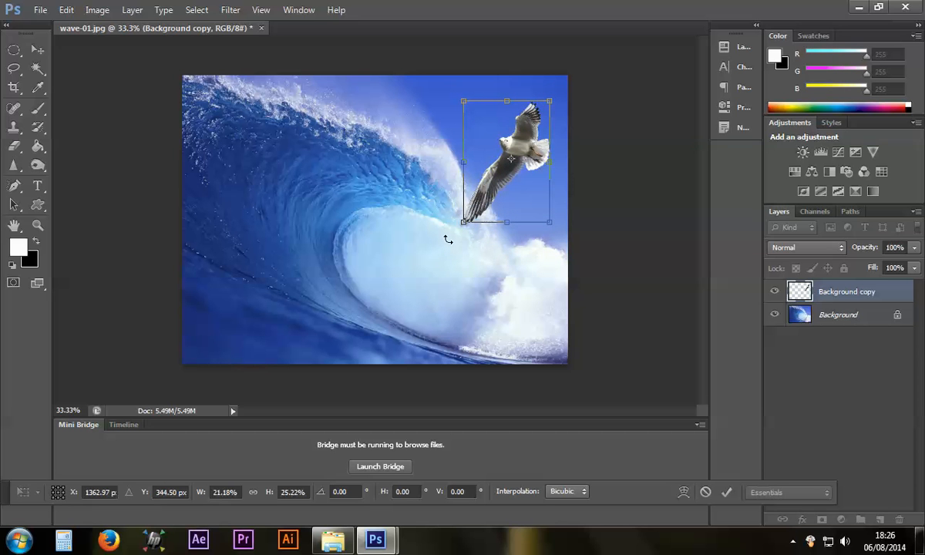
Step: Rotate the gull about -17 degrees, apply the transformation and place the gull in the sky clear of the wave crest
drag(448, 240, 478, 240)
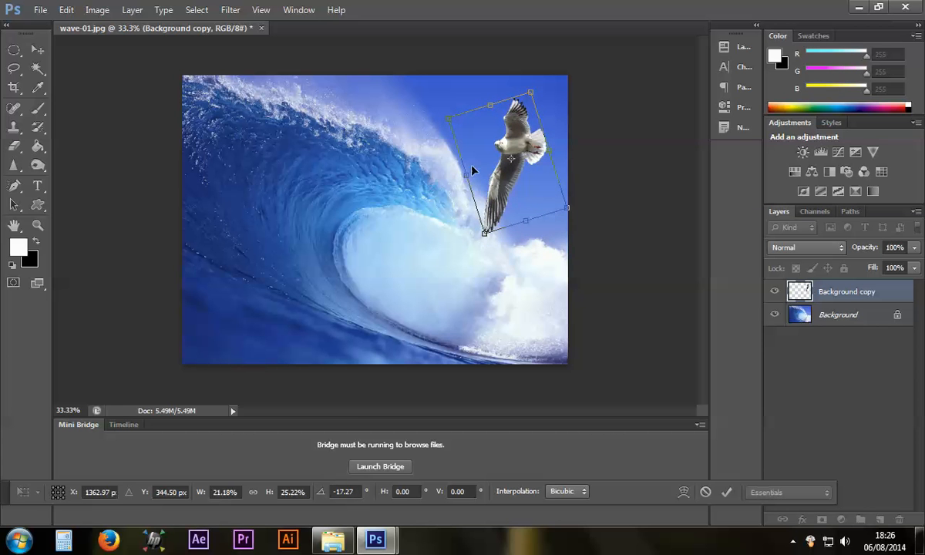
mouse_move(476, 172)
mouse_down()
mouse_move(465, 154)
mouse_move(469, 165)
mouse_up()
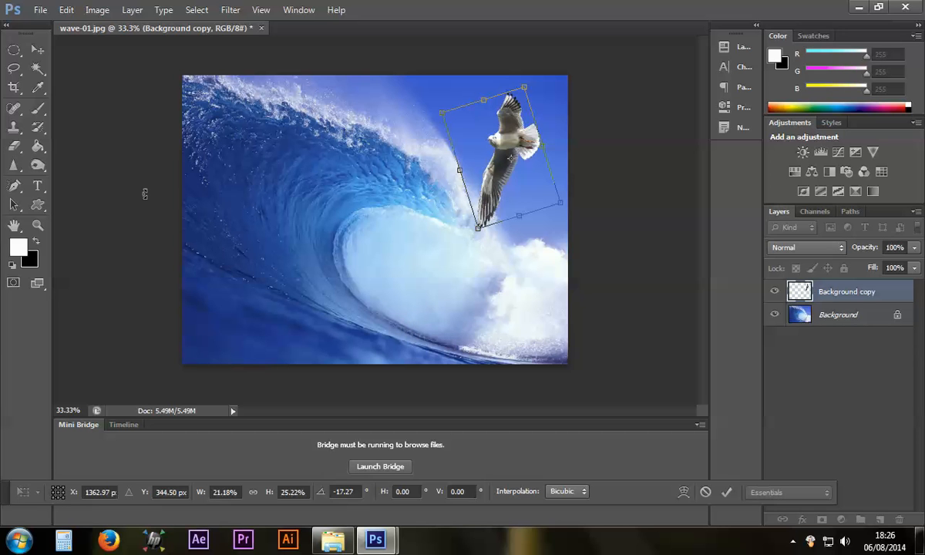
click(37, 51)
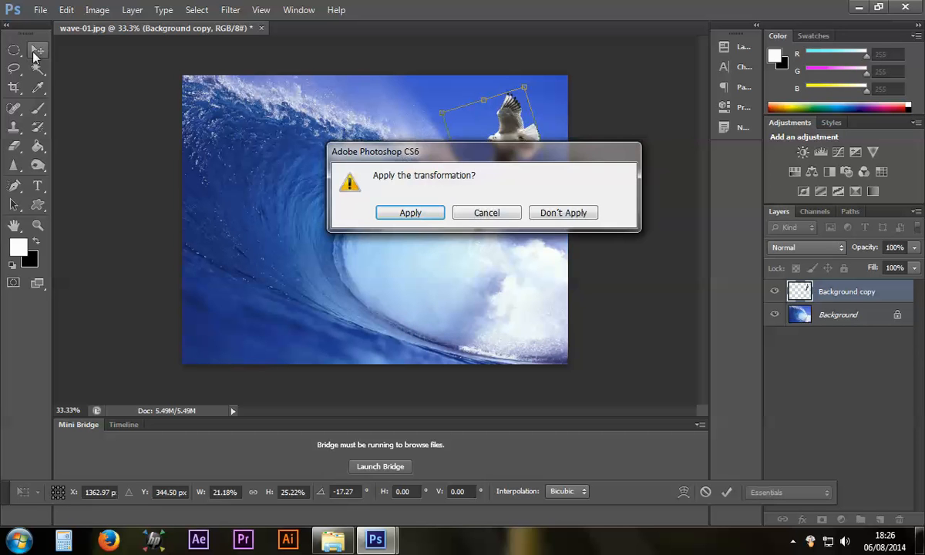
click(413, 212)
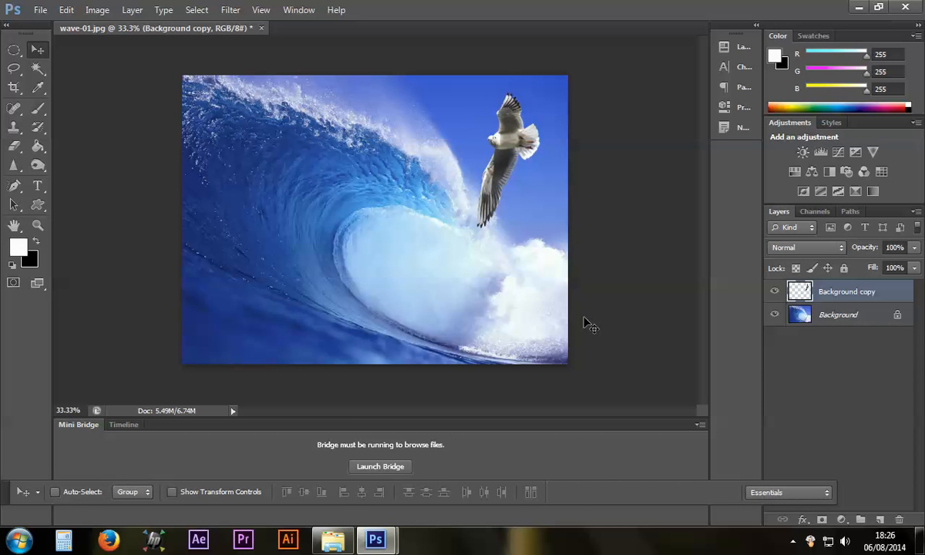
mouse_move(527, 164)
mouse_down()
mouse_move(508, 158)
mouse_move(401, 228)
mouse_move(269, 220)
mouse_move(255, 164)
mouse_move(248, 172)
mouse_move(273, 197)
mouse_move(515, 174)
mouse_move(528, 153)
mouse_up()
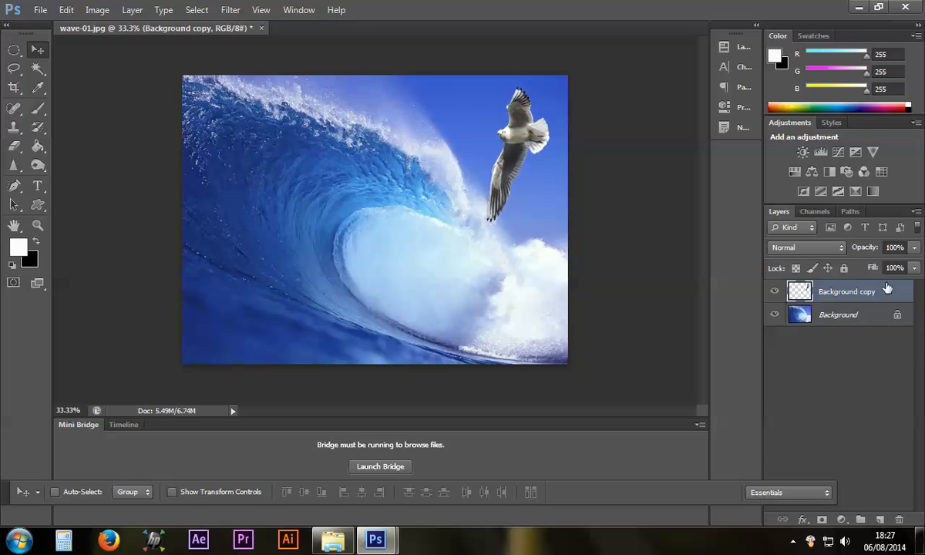
Step: Select both the gull and wave layers and flatten the image
shift+click(834, 316)
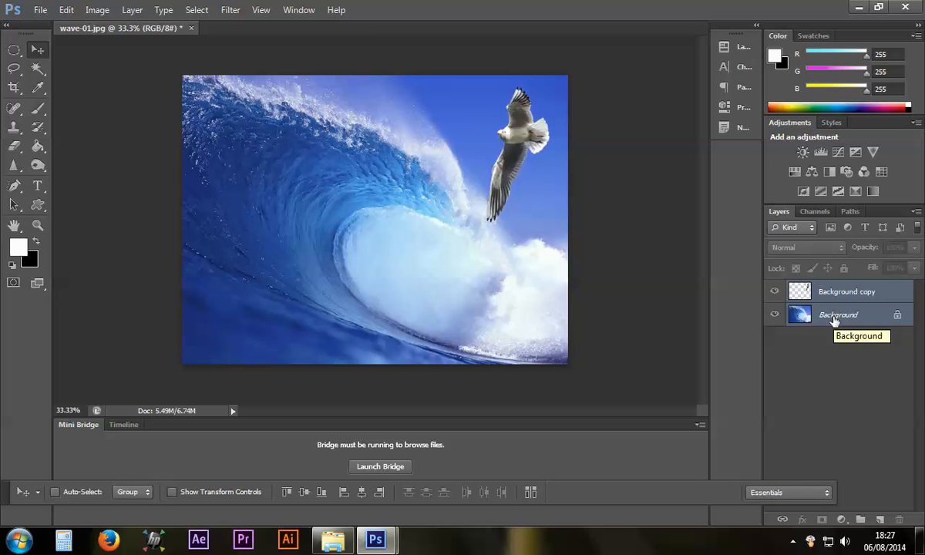
right_click(834, 318)
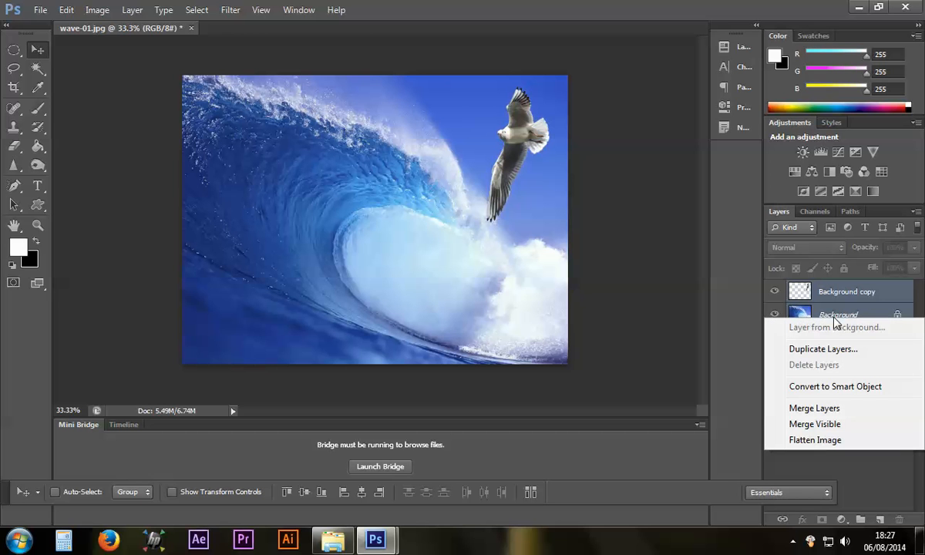
click(802, 444)
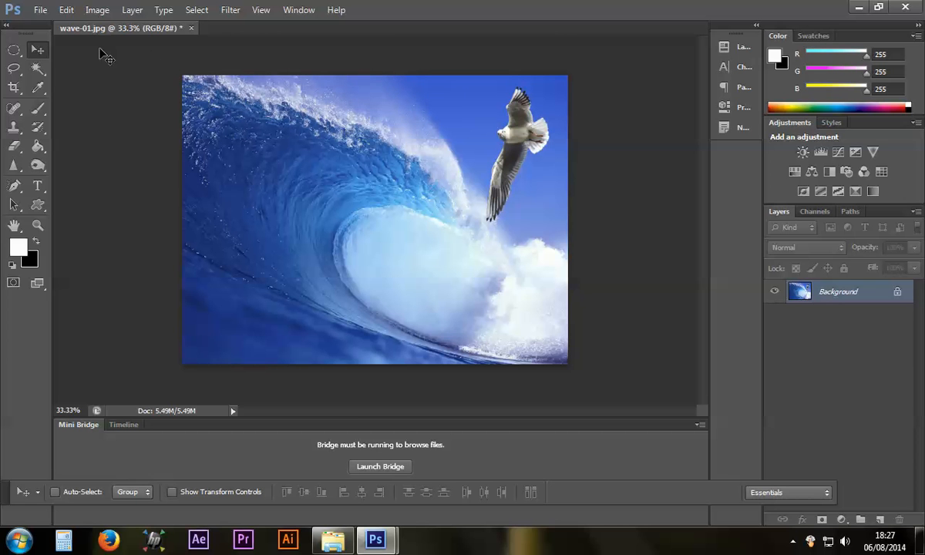
click(91, 16)
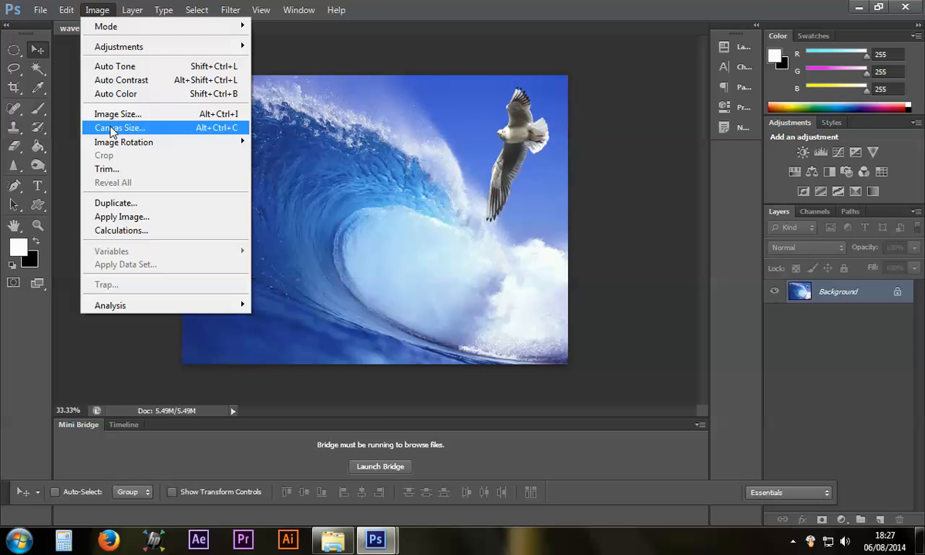
click(113, 130)
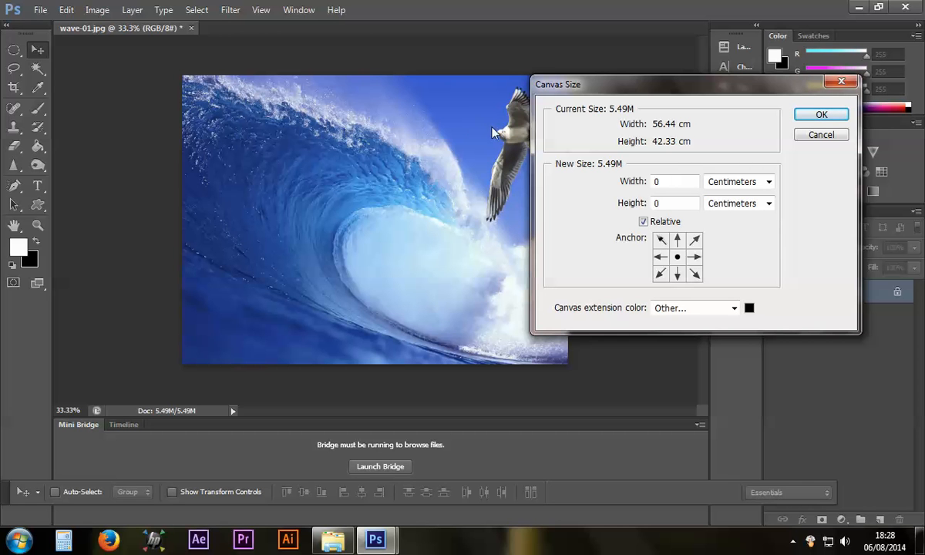
click(819, 136)
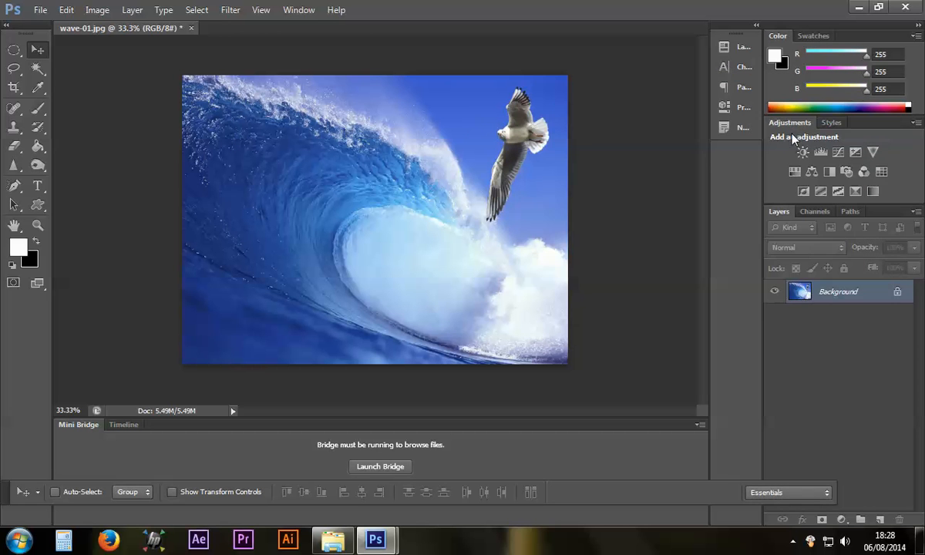
Step: Change the canvas surround color to Light Gray
right_click(605, 117)
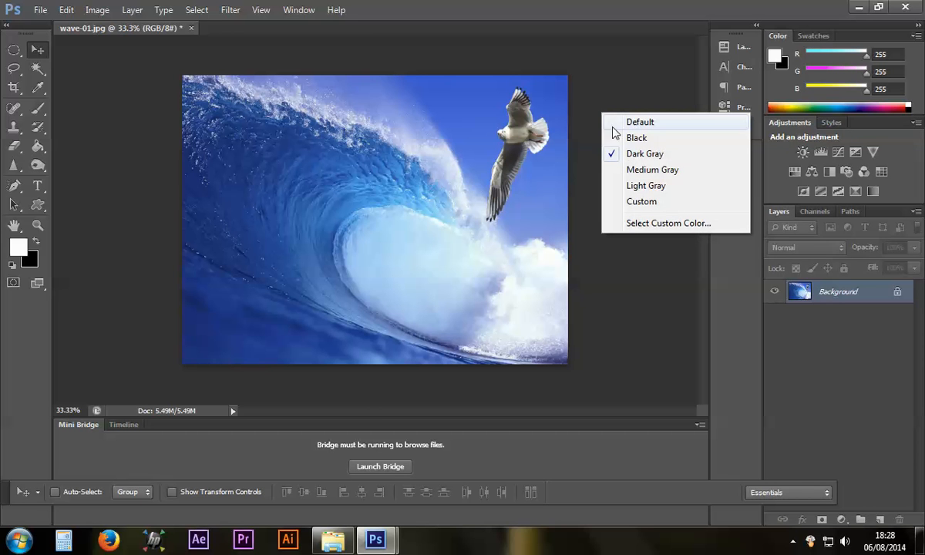
click(630, 186)
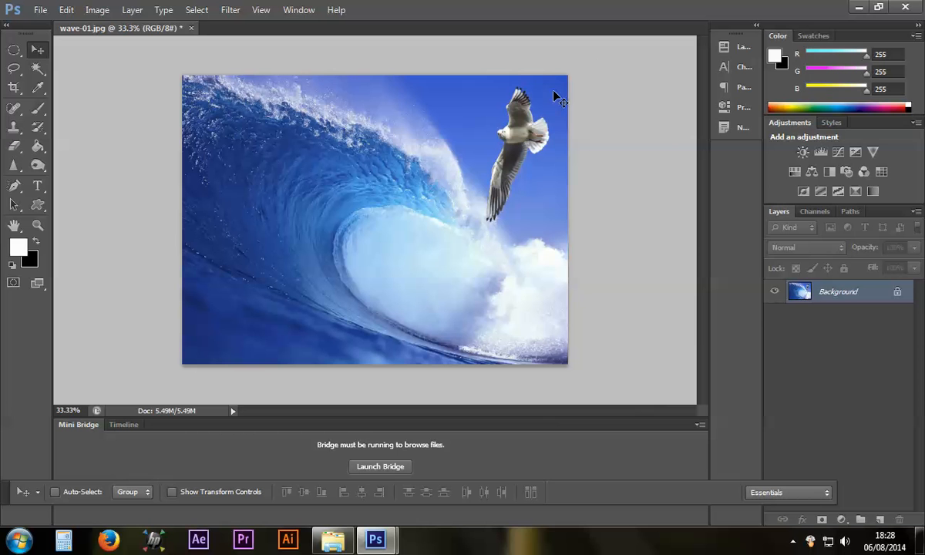
Step: Set a relative canvas size increase of 1 mm in both width and height, using millimeters as the unit
click(98, 10)
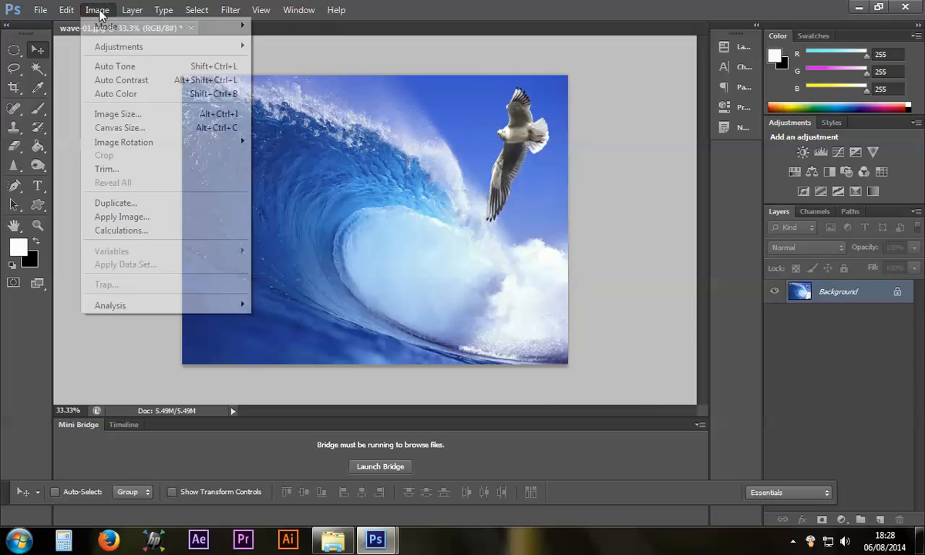
click(131, 128)
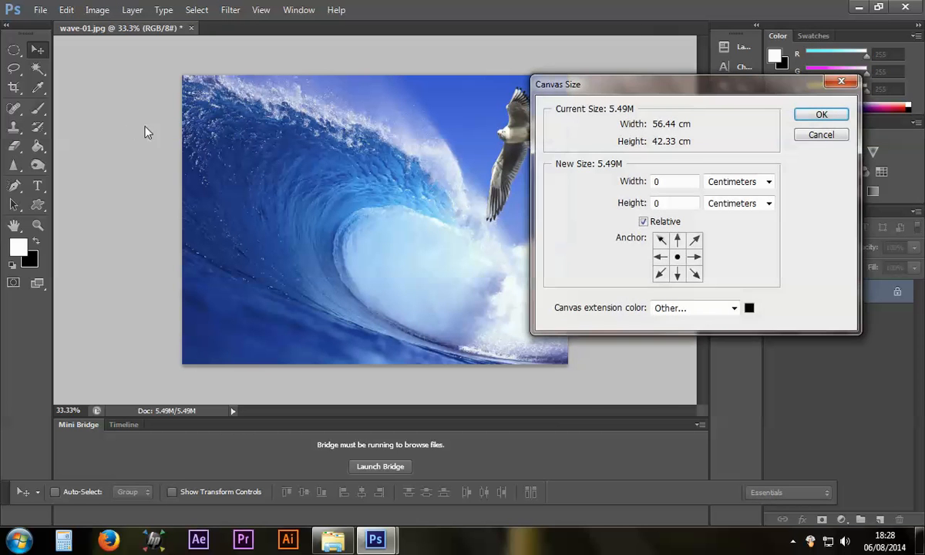
click(769, 181)
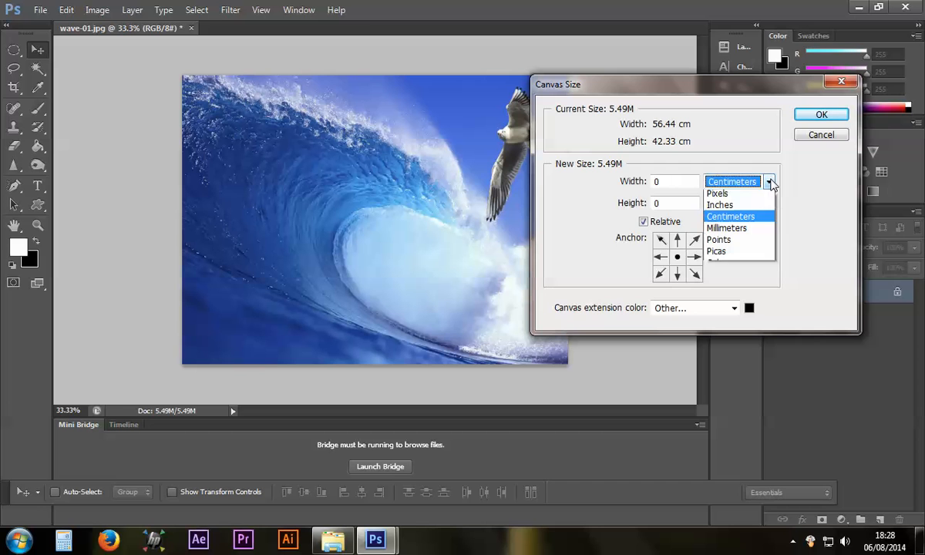
click(741, 244)
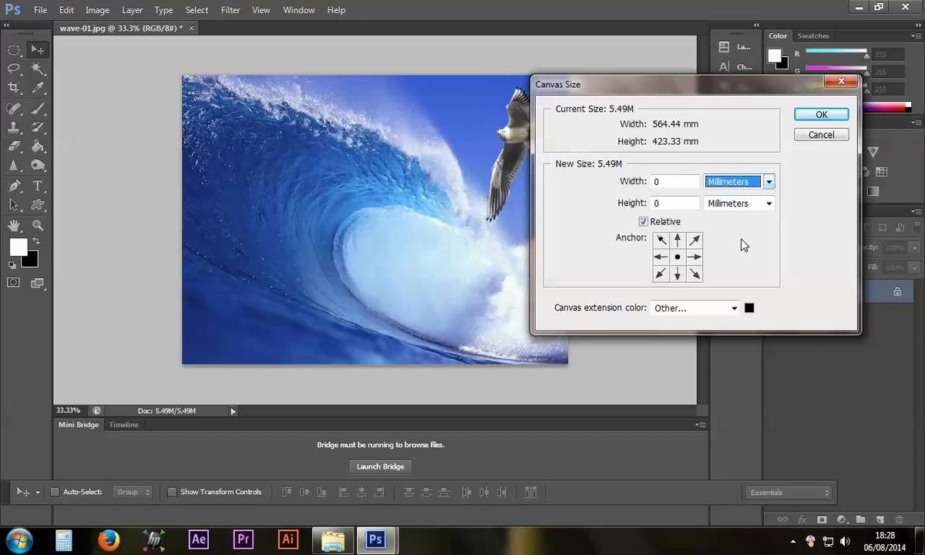
double_click(652, 182)
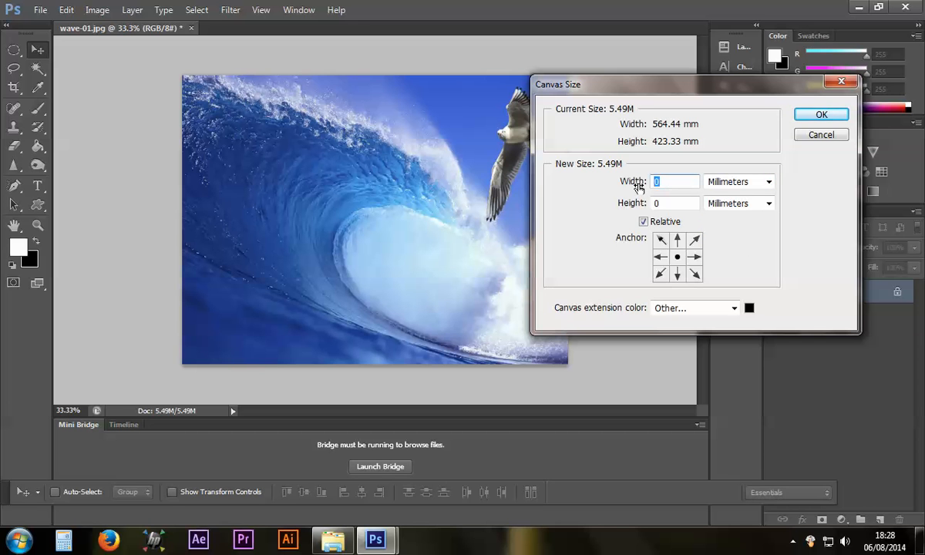
text(1)
double_click(660, 203)
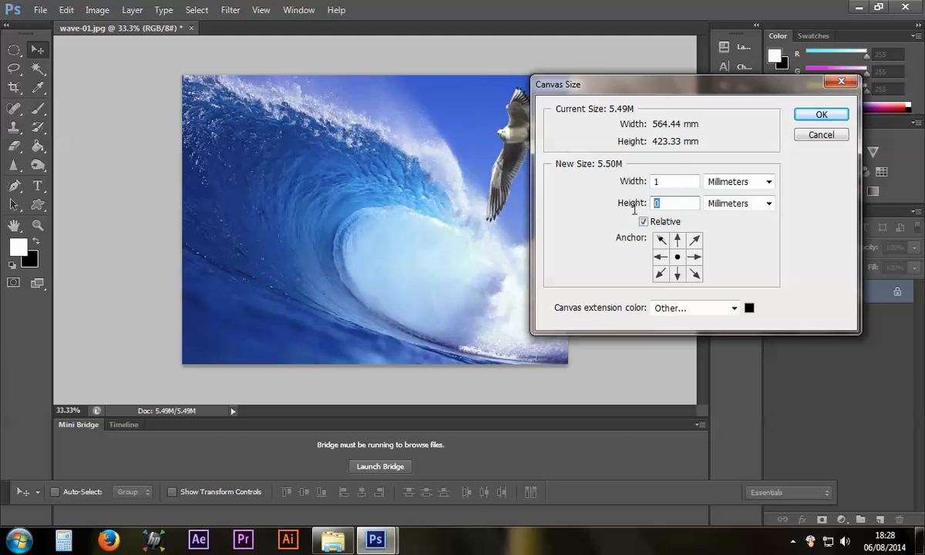
text(1)
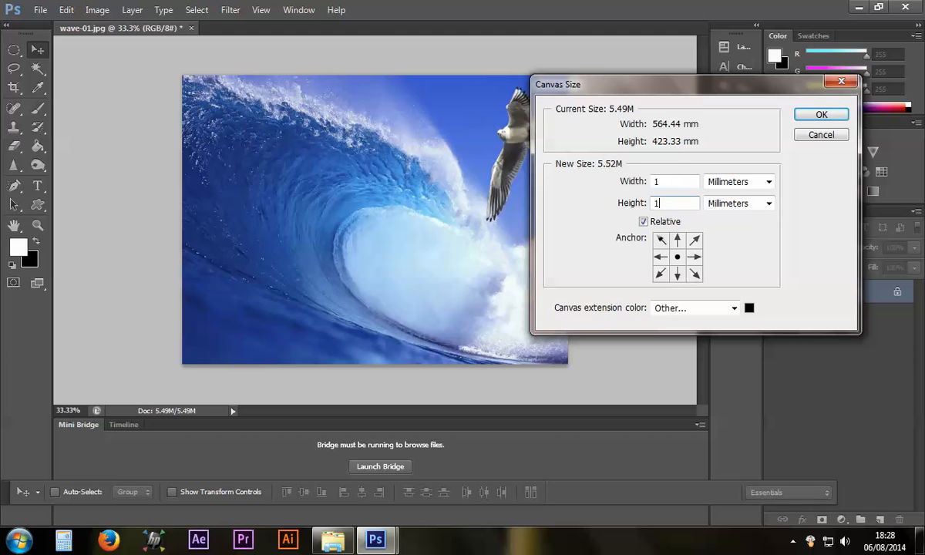
Step: Set the canvas extension color to near-black 010101 and apply the canvas enlargement
click(748, 307)
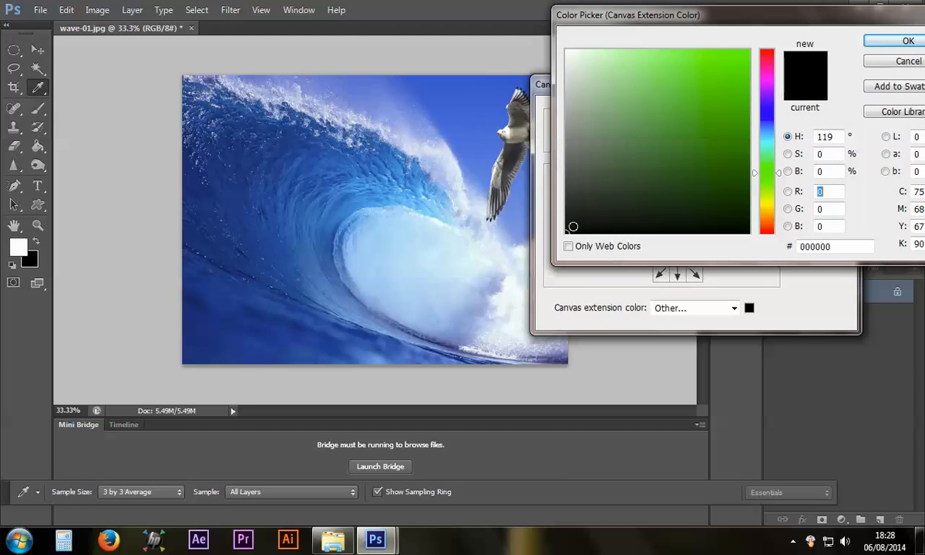
click(566, 231)
click(902, 41)
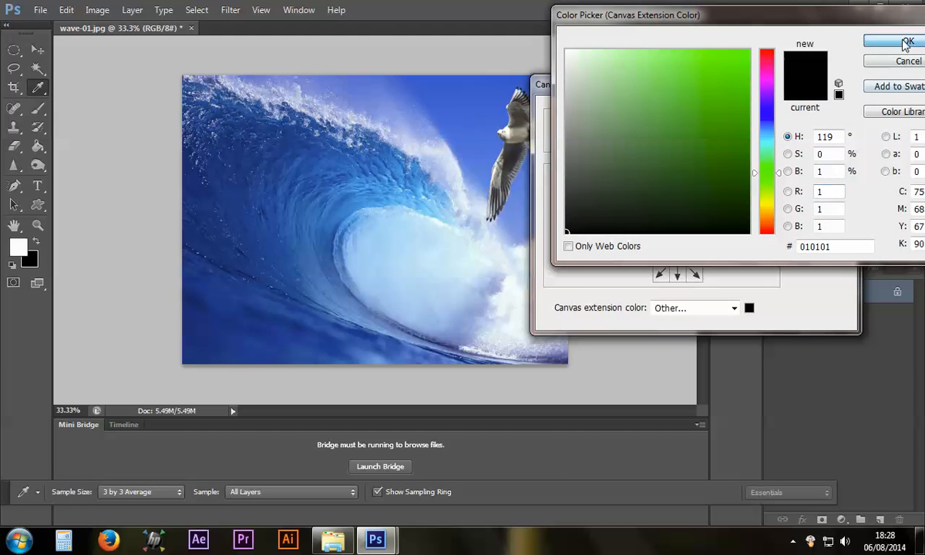
click(819, 115)
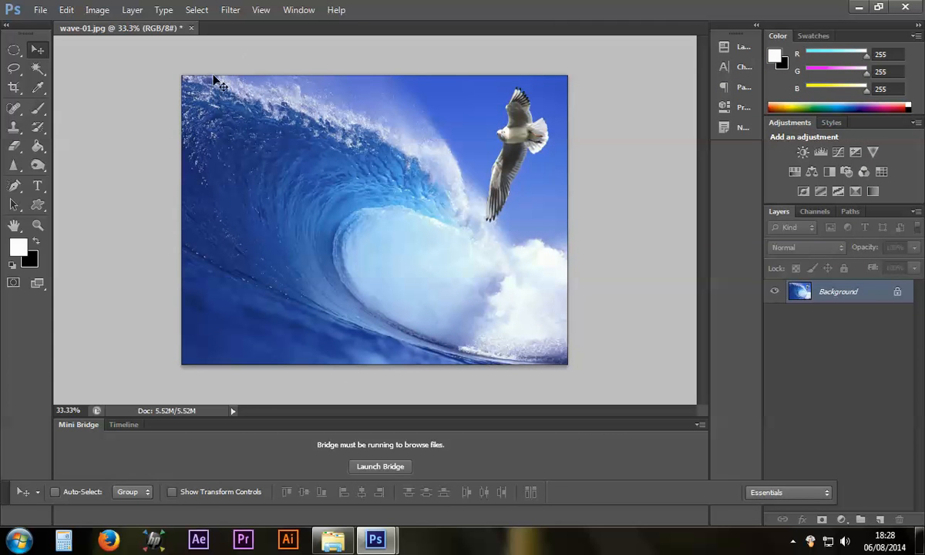
Step: Set a relative canvas size increase of 1 cm in both width and height
click(98, 11)
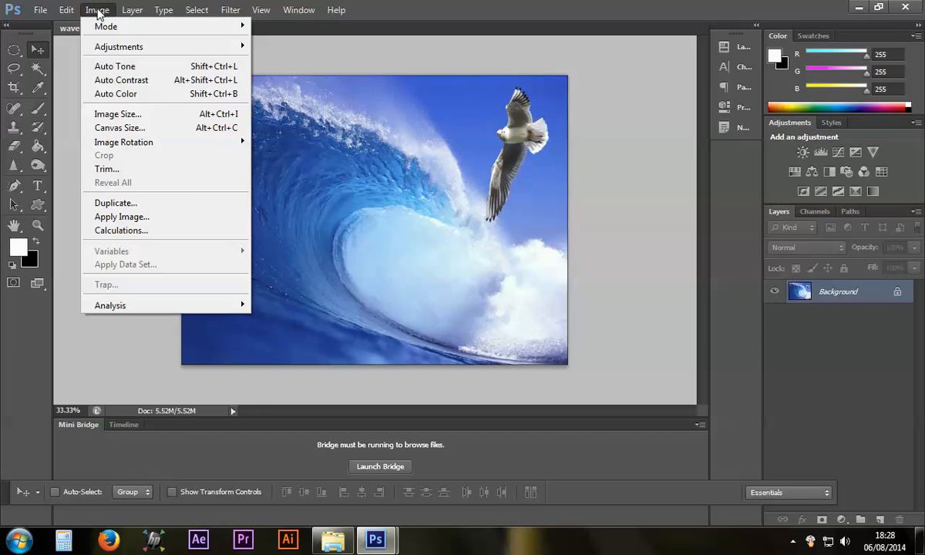
click(128, 128)
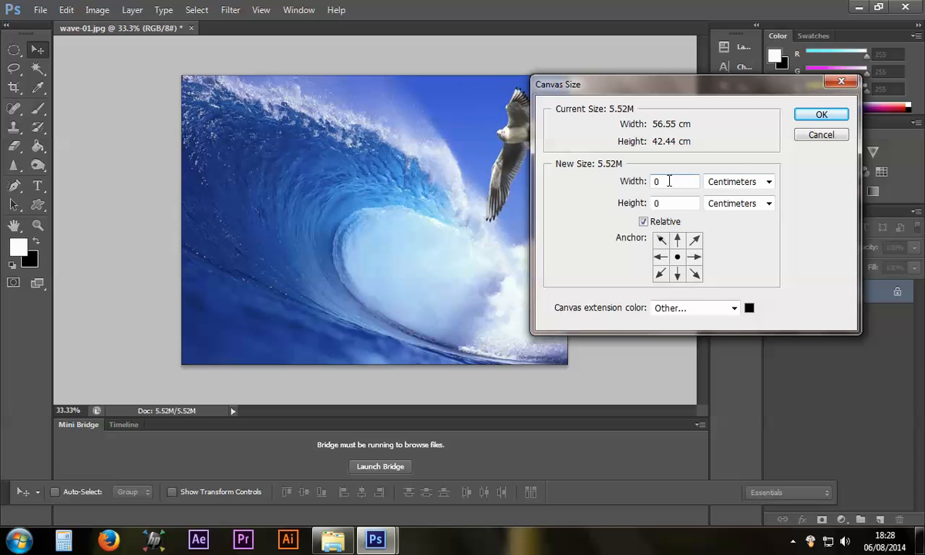
drag(669, 181, 647, 181)
text(1)
key(Tab)
text(1)
Step: Set the canvas extension color to white ffffff and apply the canvas enlargement
click(749, 308)
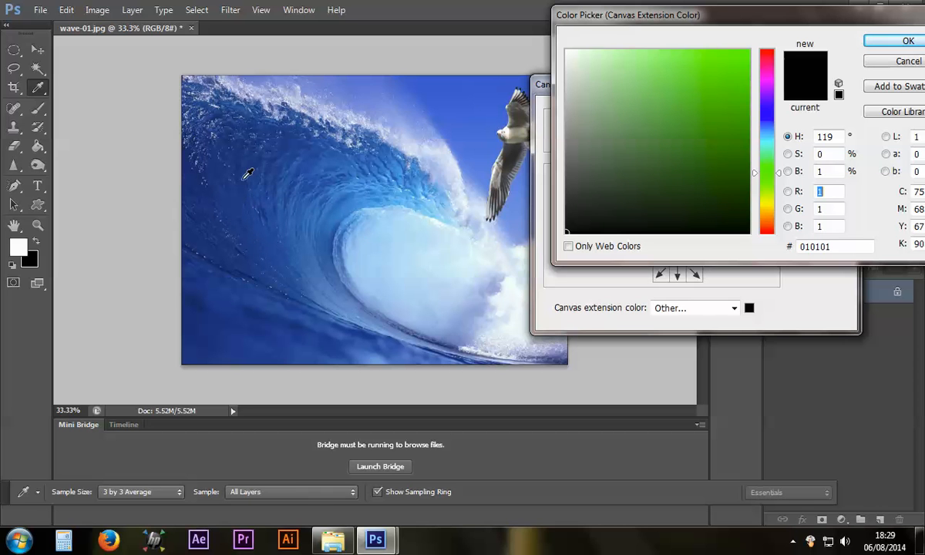
mouse_move(584, 78)
mouse_down()
mouse_move(563, 45)
mouse_move(575, 43)
mouse_up()
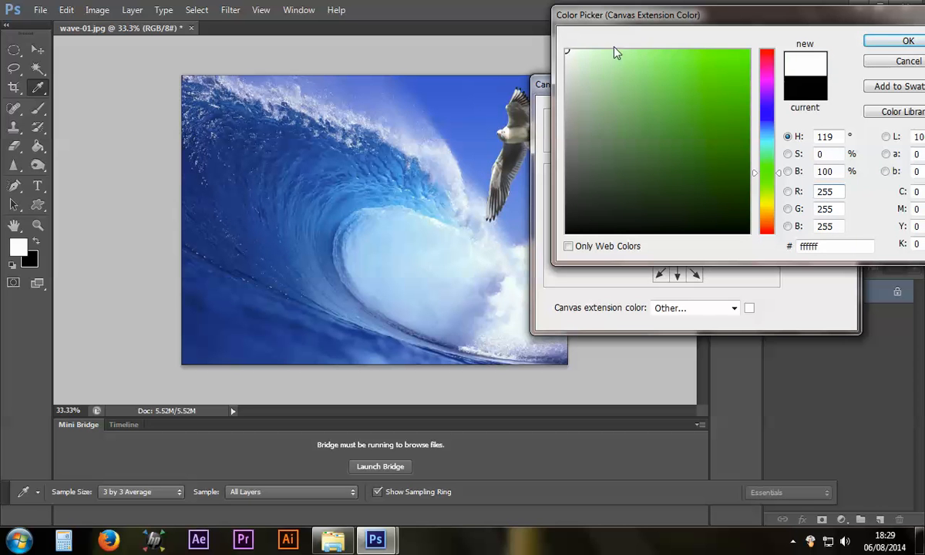
click(879, 44)
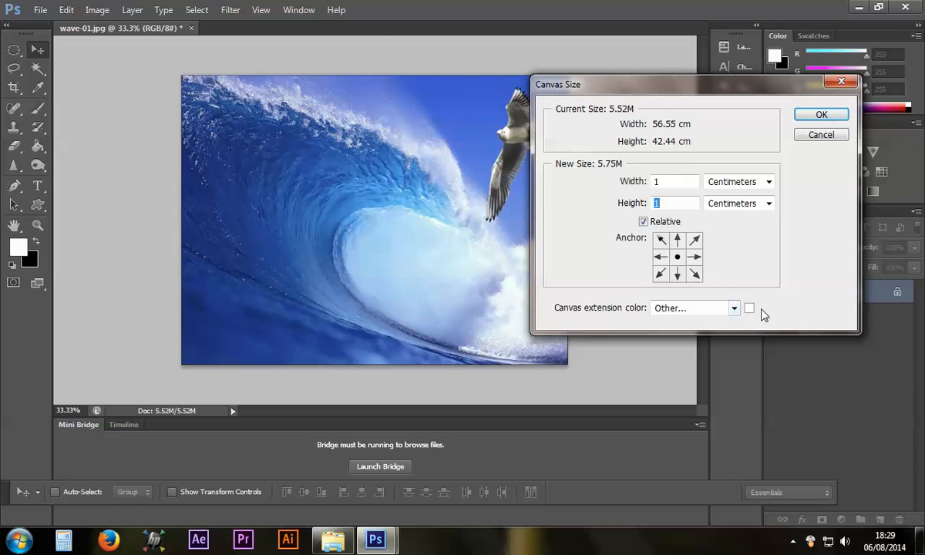
click(838, 116)
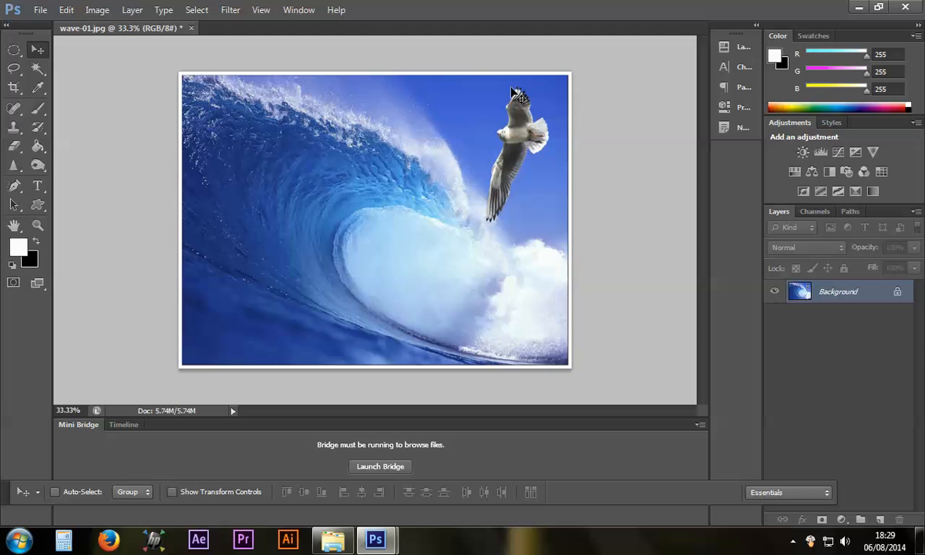
Step: Set a further relative canvas increase of 1 mm in width and height, with millimeters as the unit
click(102, 10)
click(124, 129)
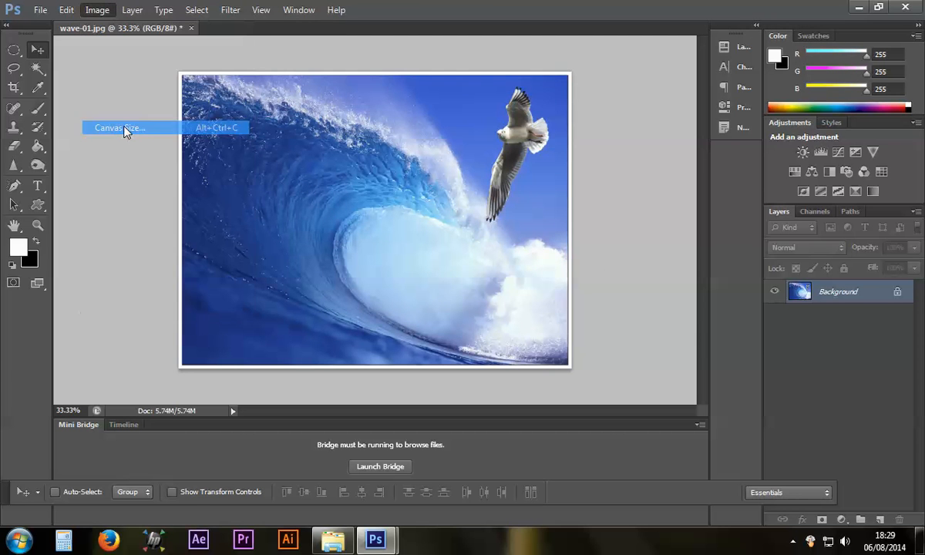
click(766, 182)
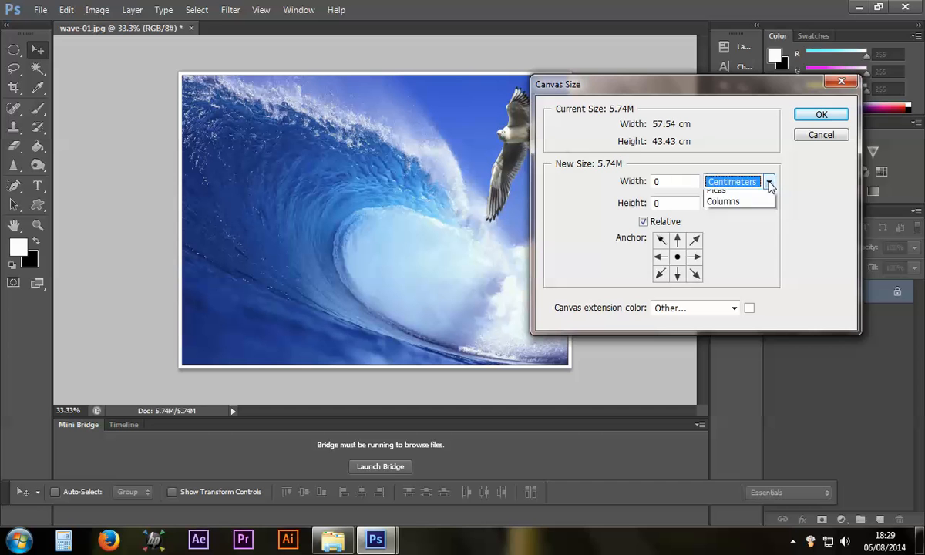
click(735, 243)
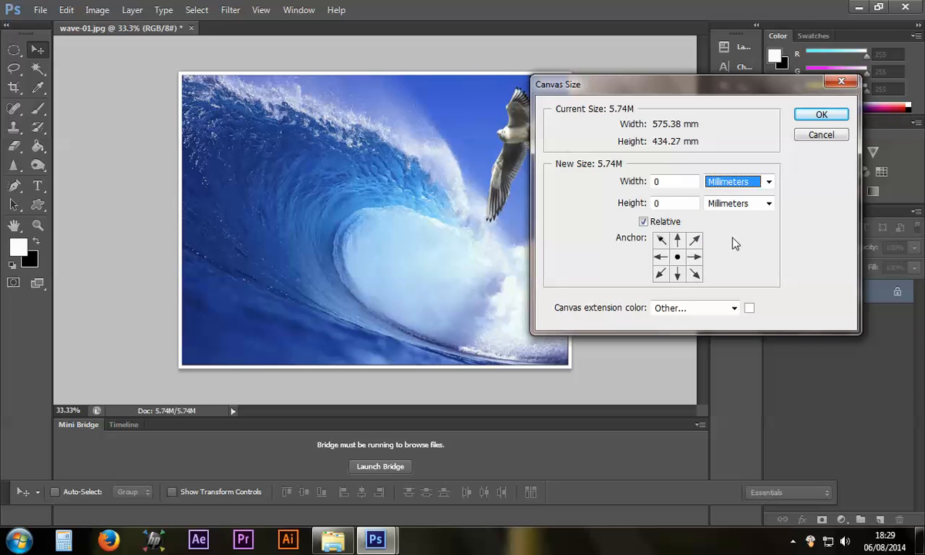
click(659, 181)
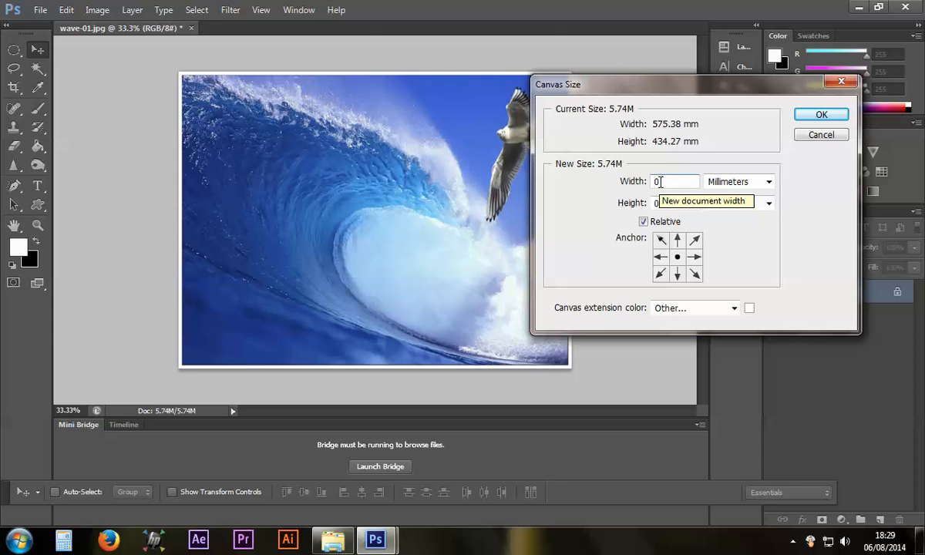
drag(660, 182, 639, 183)
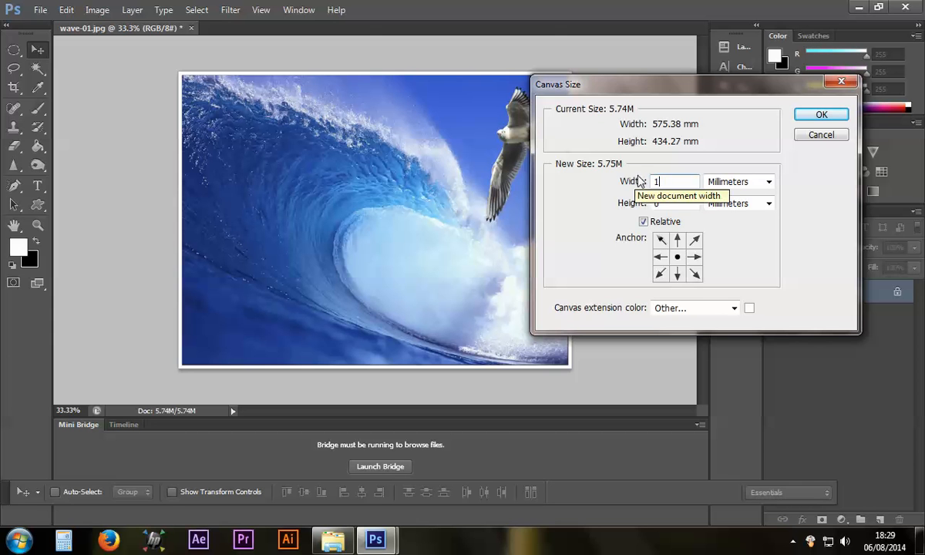
text(1)
key(Tab)
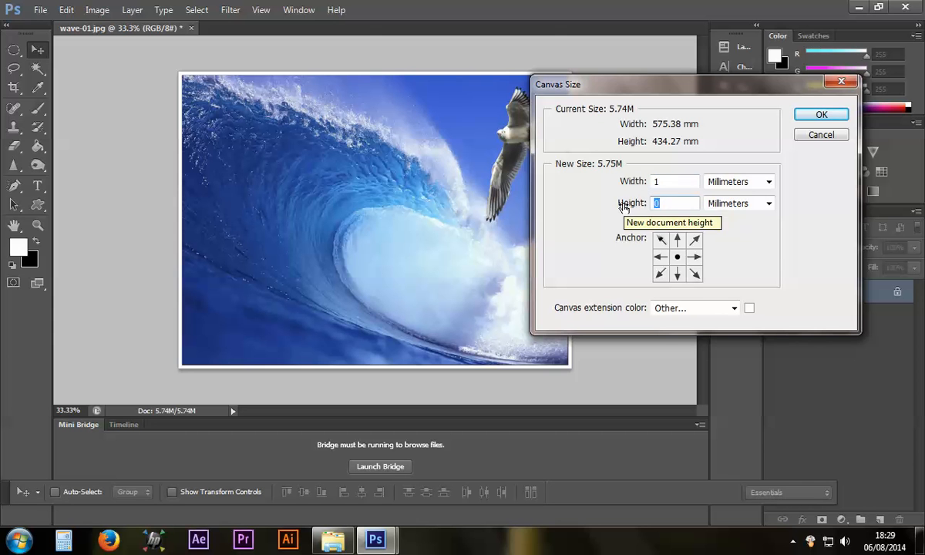
text(1)
Step: Sample blue 2398d0 from the wave as the canvas extension color and apply the thin border
click(747, 309)
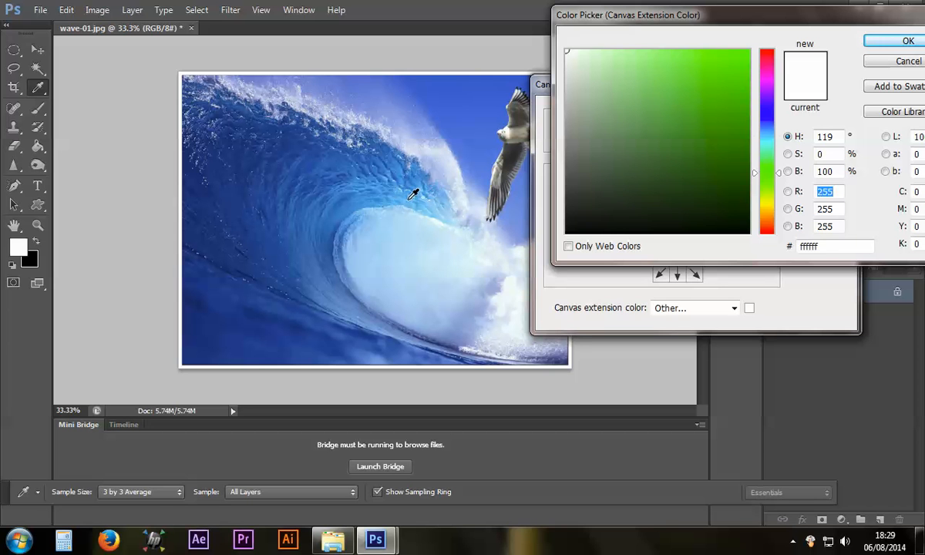
mouse_move(413, 193)
mouse_down()
mouse_move(423, 192)
mouse_move(413, 192)
mouse_up()
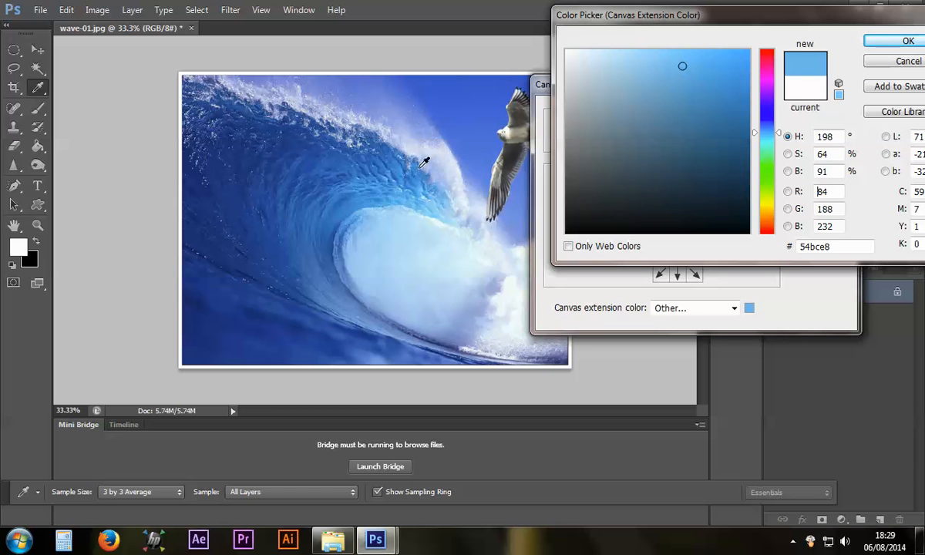
drag(412, 192, 407, 192)
drag(462, 116, 388, 185)
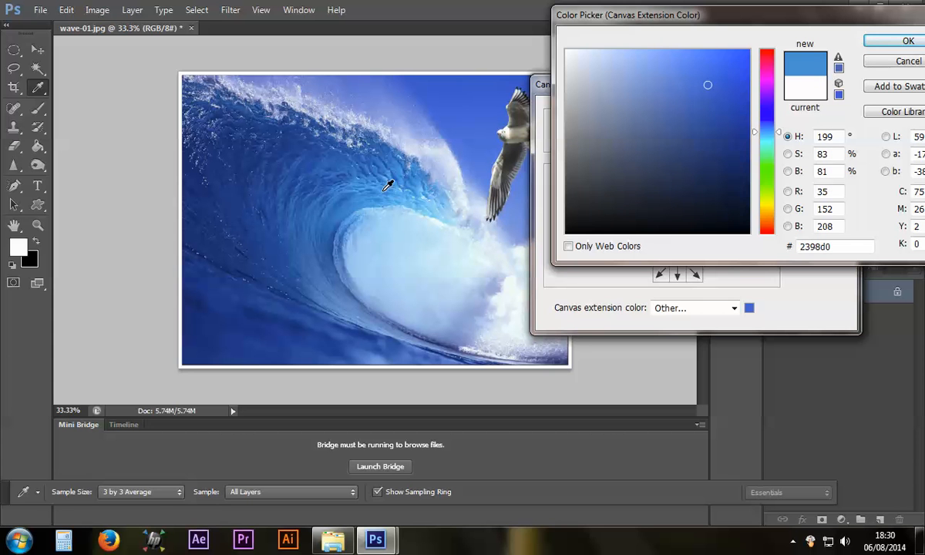
drag(388, 186, 392, 182)
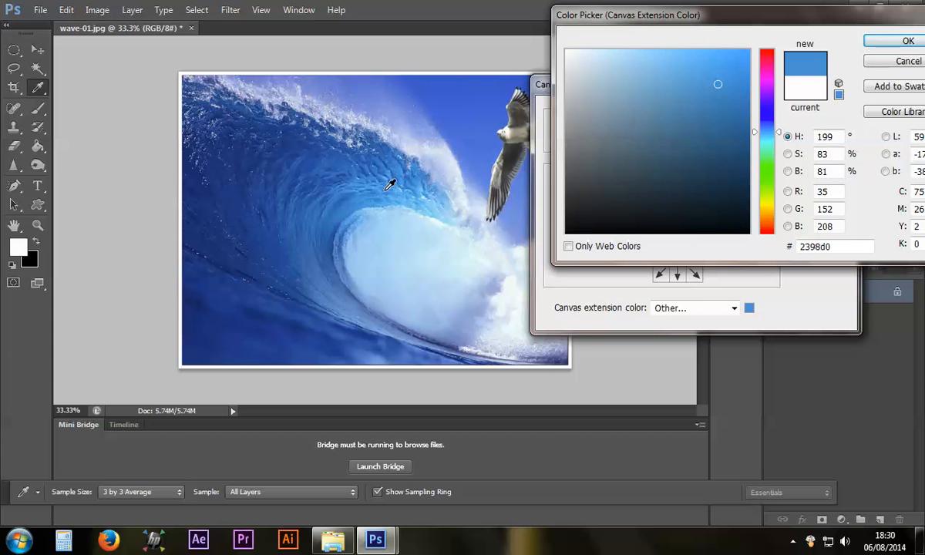
click(908, 41)
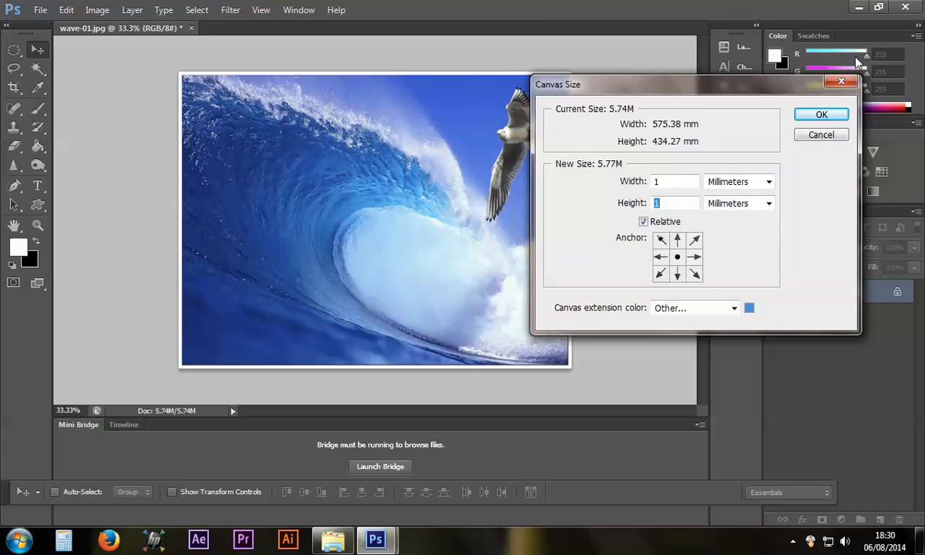
click(820, 118)
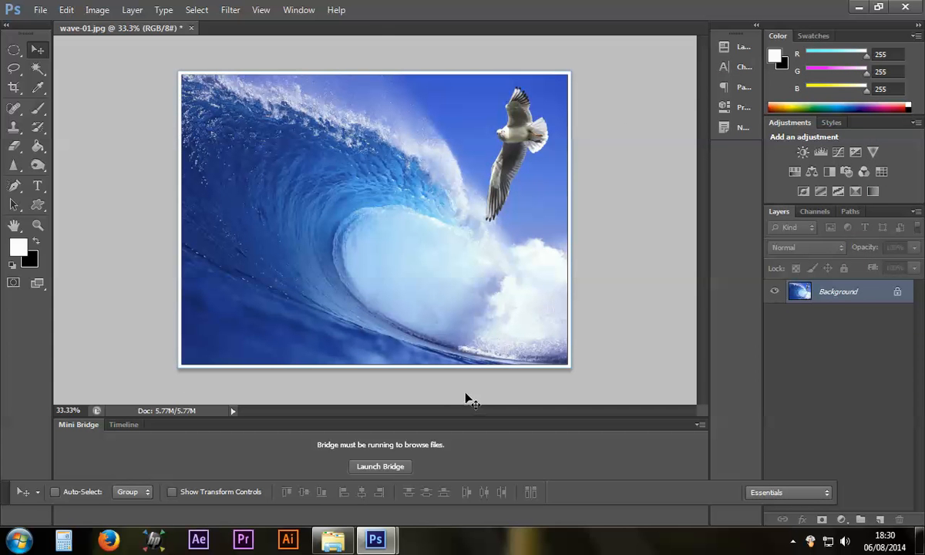
Step: Set a relative canvas size increase of 3 cm in both width and height for the outer border
click(66, 10)
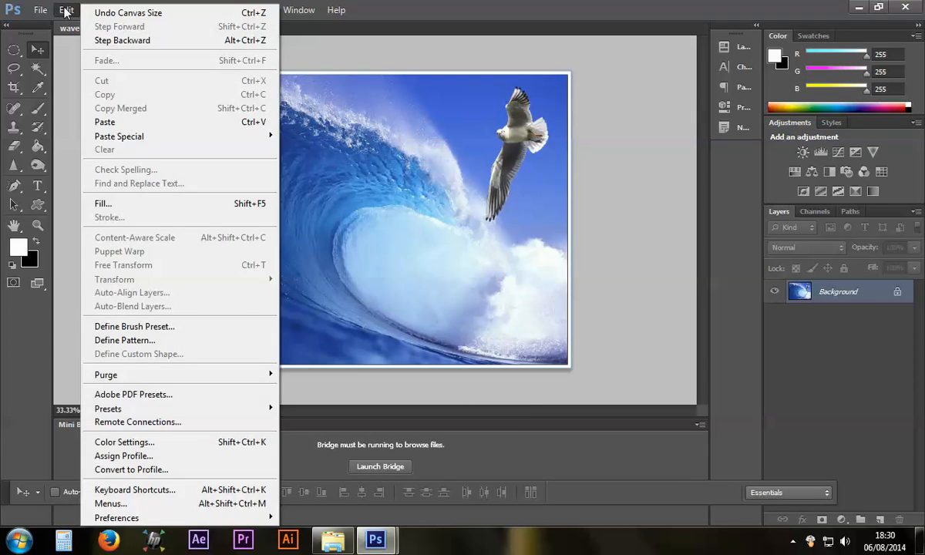
click(75, 68)
click(97, 10)
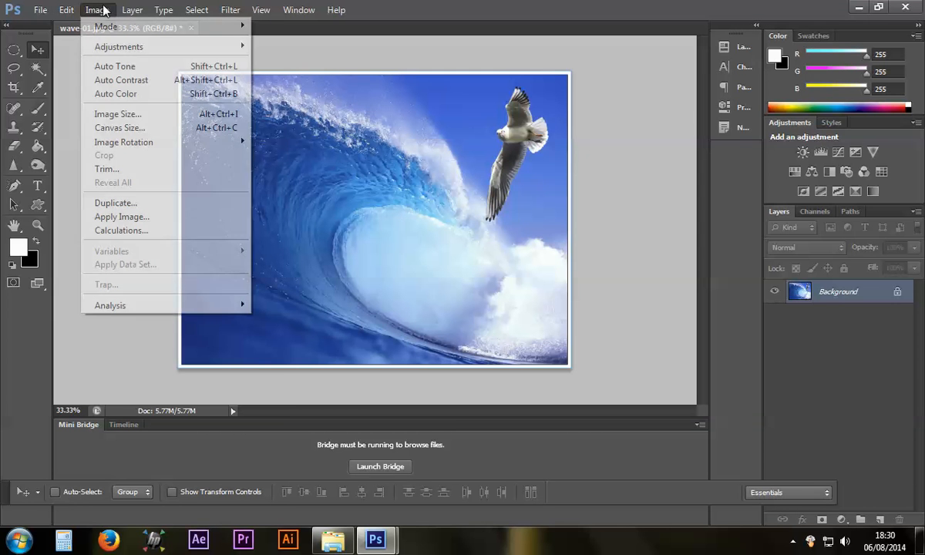
click(118, 128)
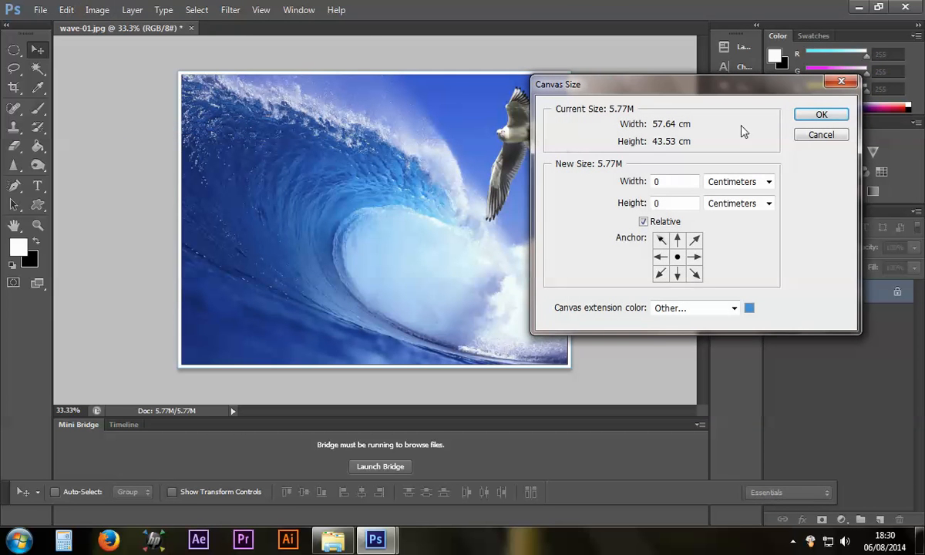
double_click(673, 178)
text(3)
double_click(663, 202)
text(3)
Step: Change the canvas extension color from blue to white ffffff and apply the wide outer border
click(748, 308)
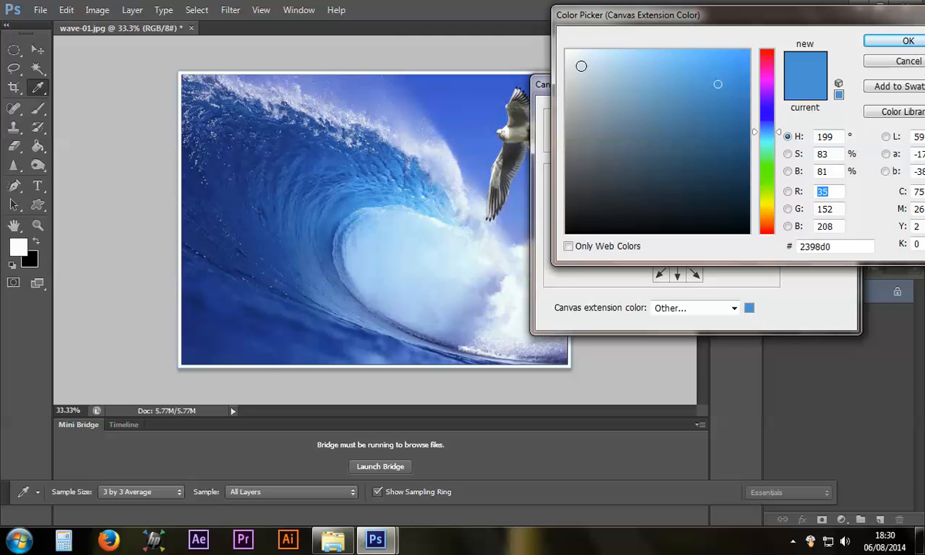
drag(582, 68, 564, 44)
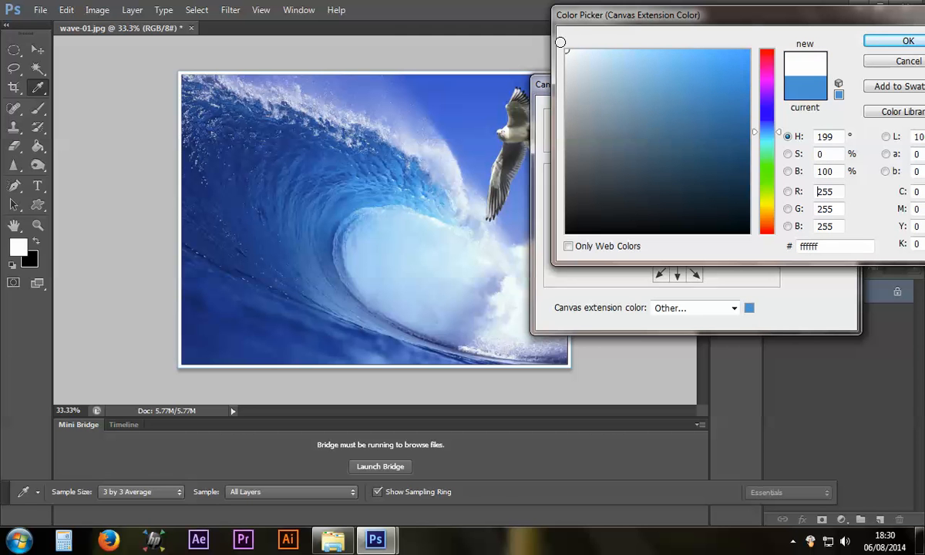
click(887, 42)
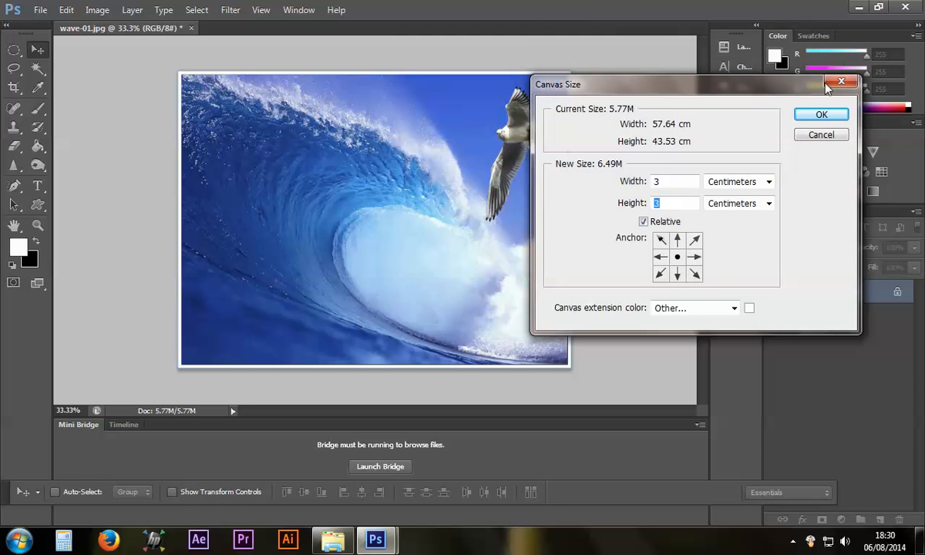
click(821, 116)
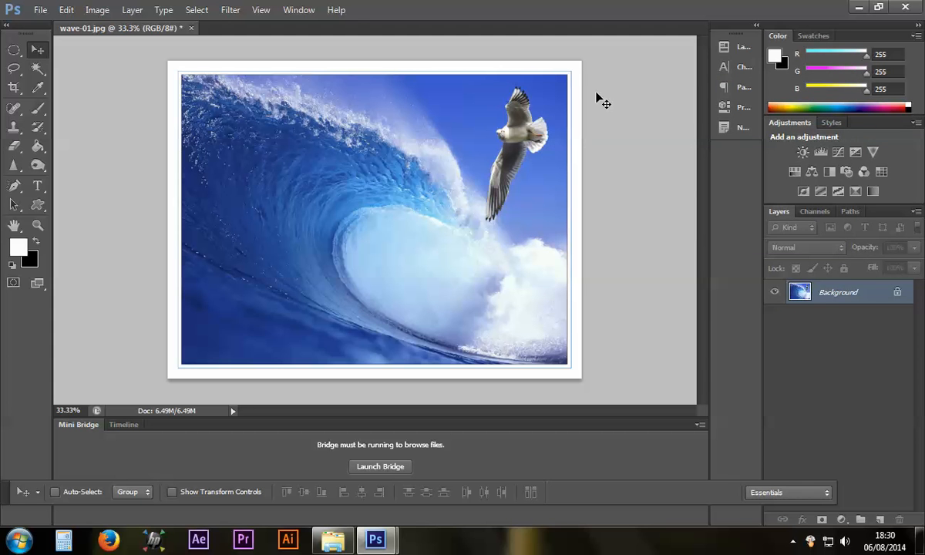
Step: Extend the canvas 6 cm in height below the picture in white, anchoring the image at top center
key(ctrl+minus)
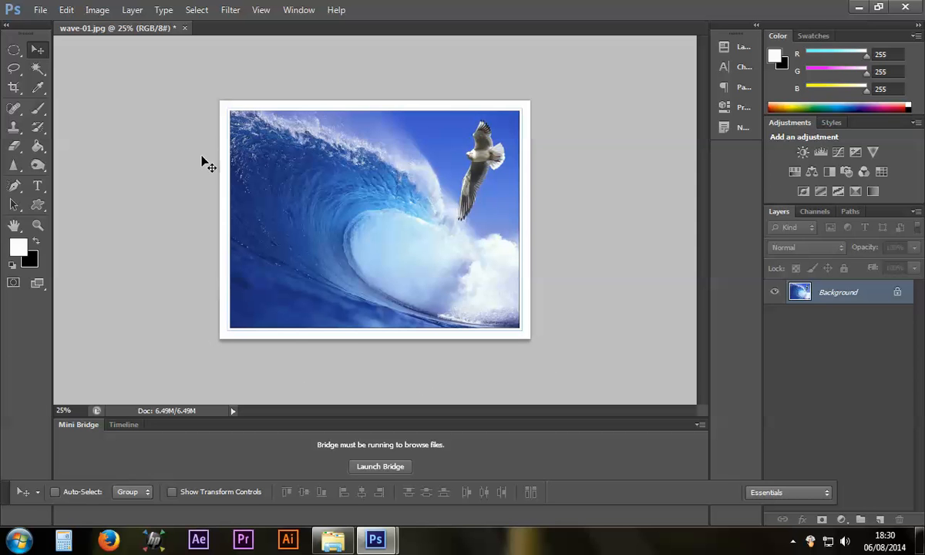
click(106, 11)
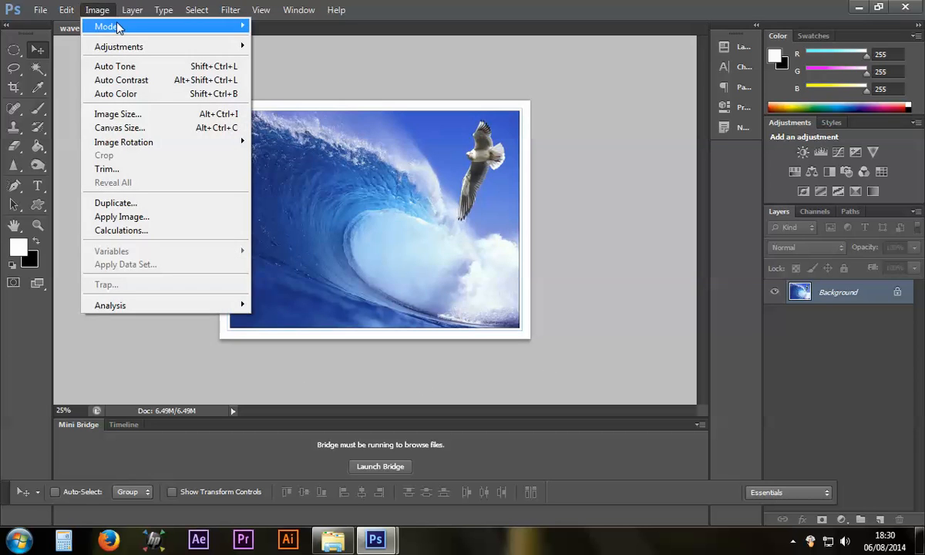
click(112, 128)
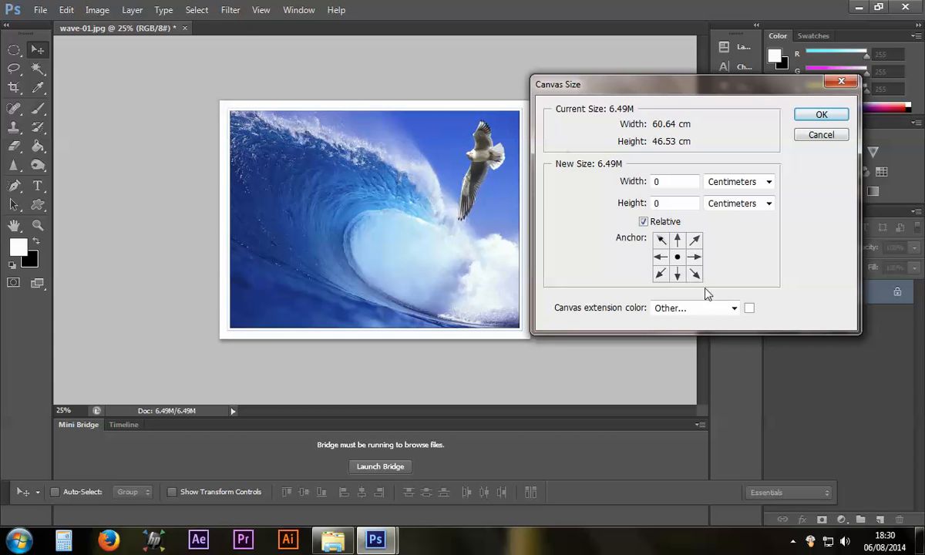
click(678, 241)
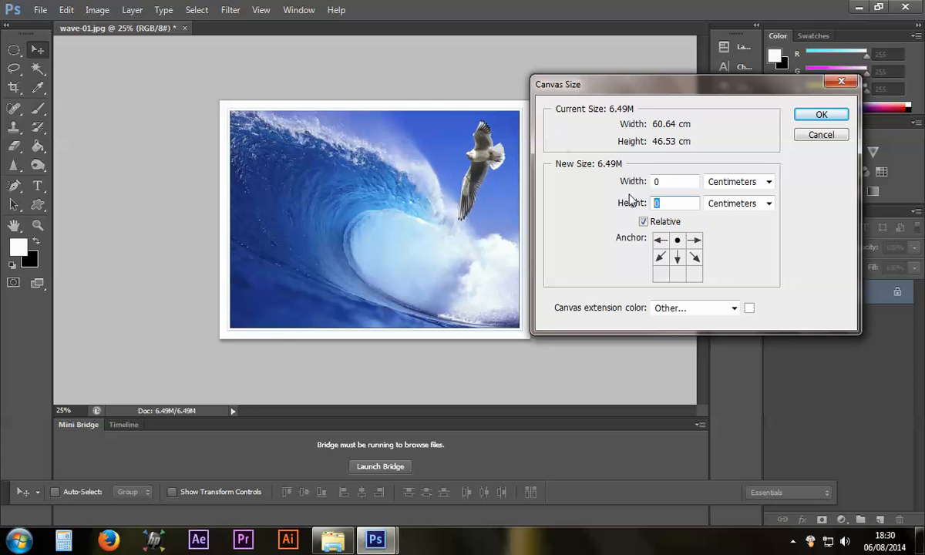
text(6)
click(749, 309)
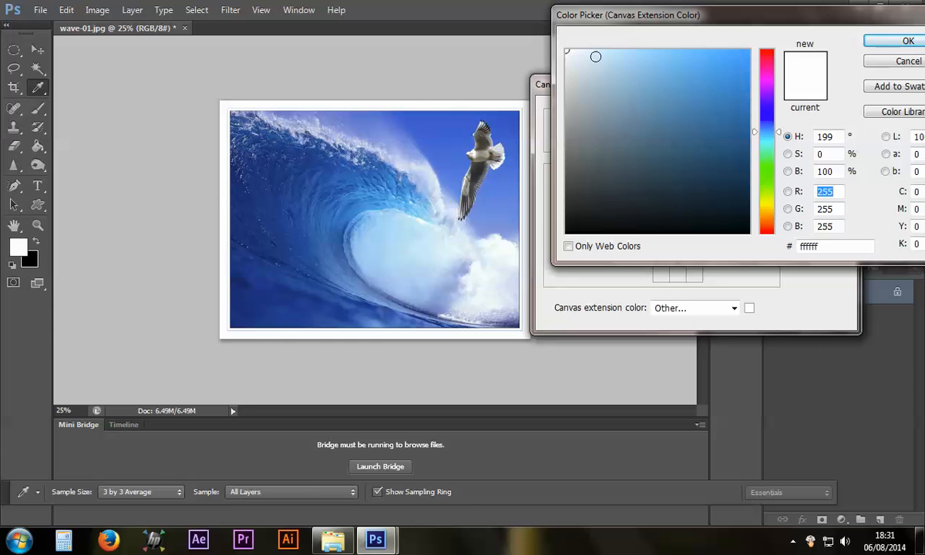
click(877, 40)
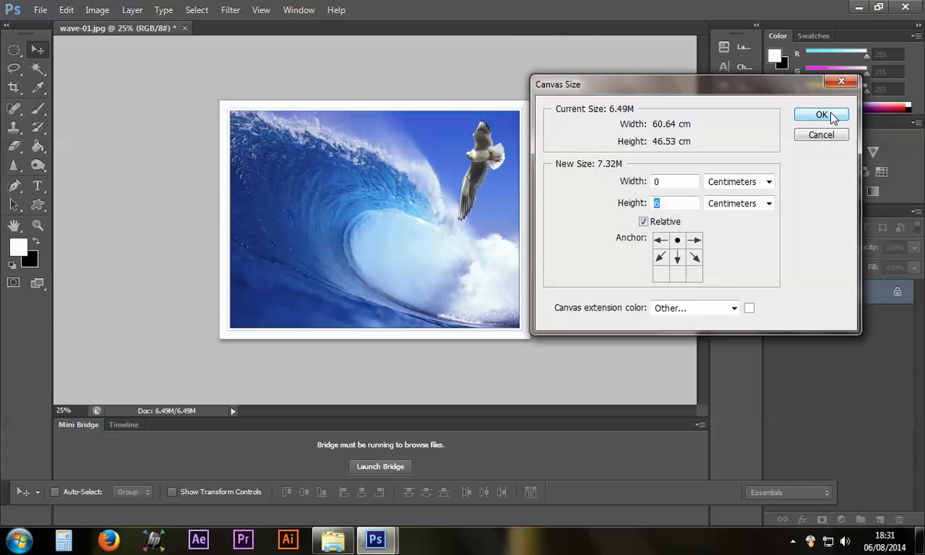
click(831, 115)
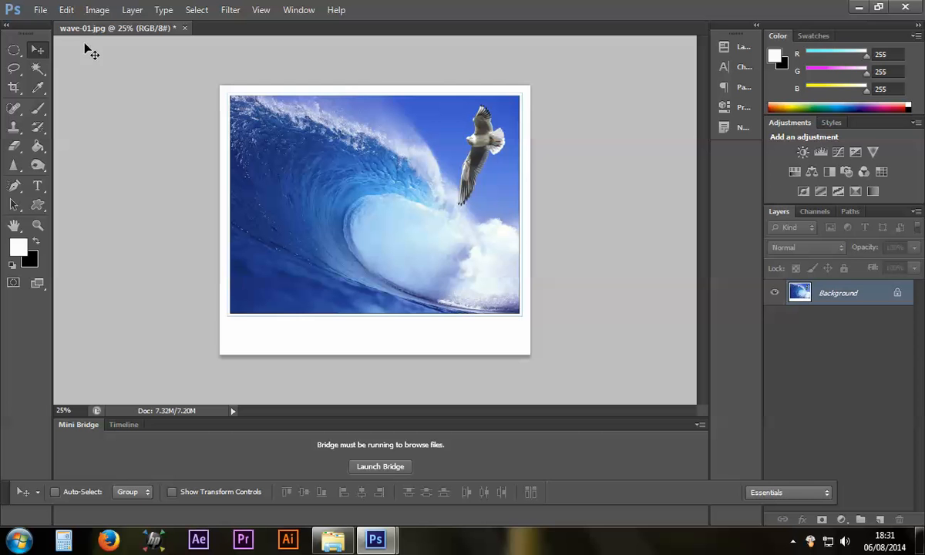
Step: Set a relative canvas size increase of 0.25 mm in both width and height for a hairline outer edge
click(91, 11)
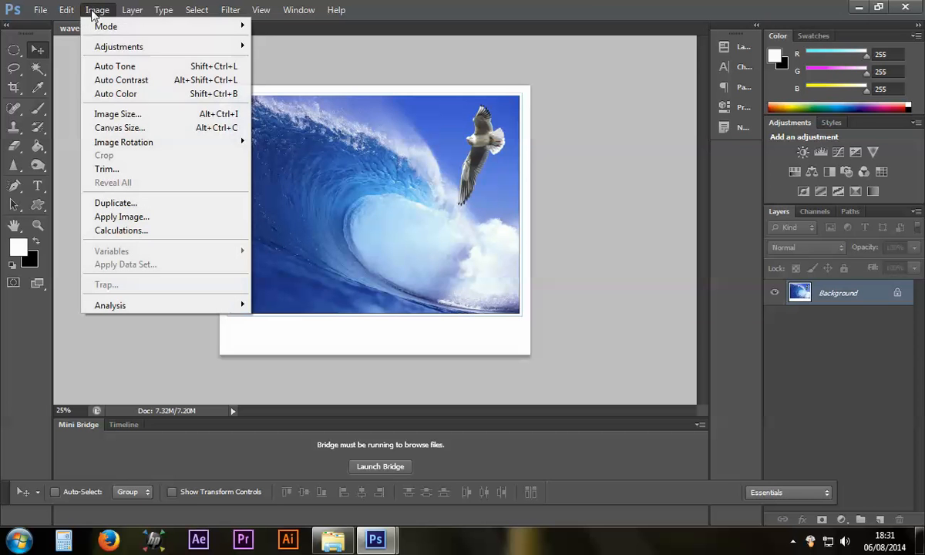
click(106, 129)
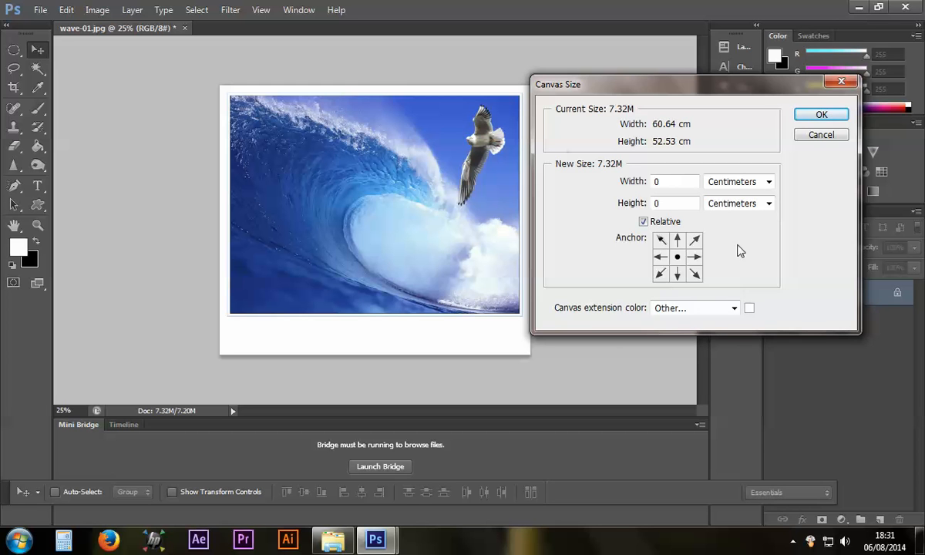
click(769, 182)
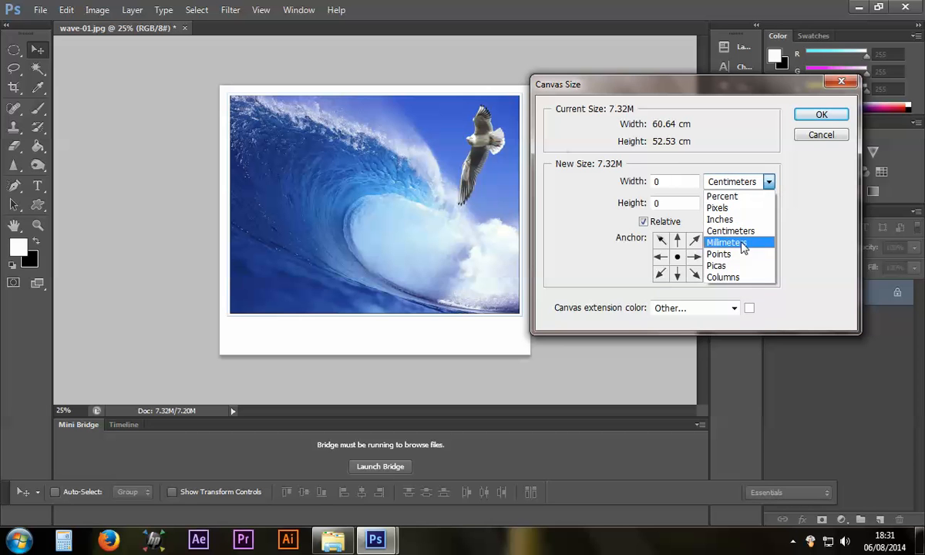
click(743, 242)
click(659, 182)
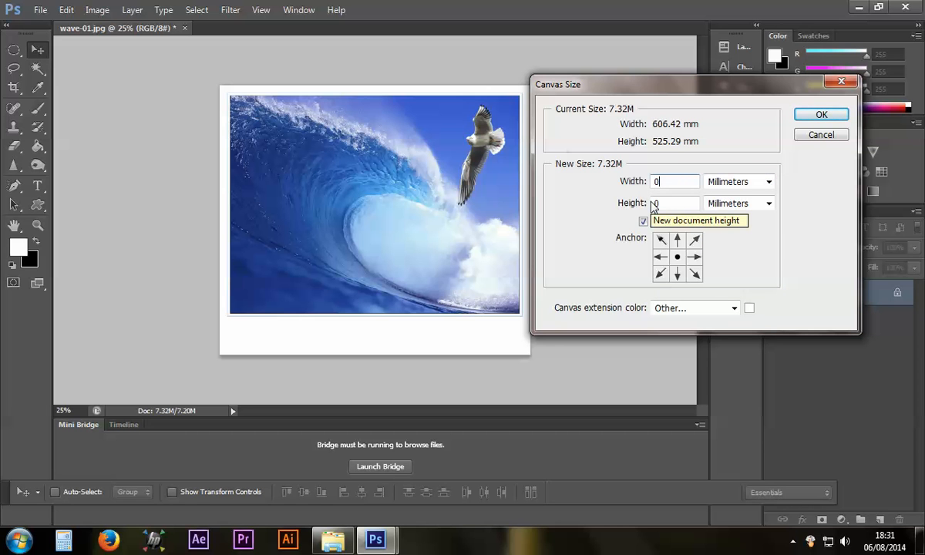
text(.)
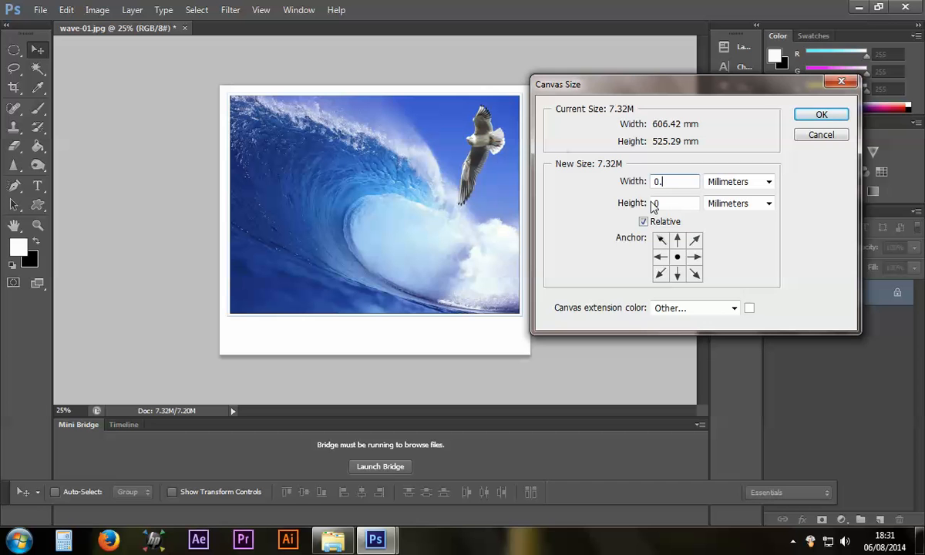
text(25)
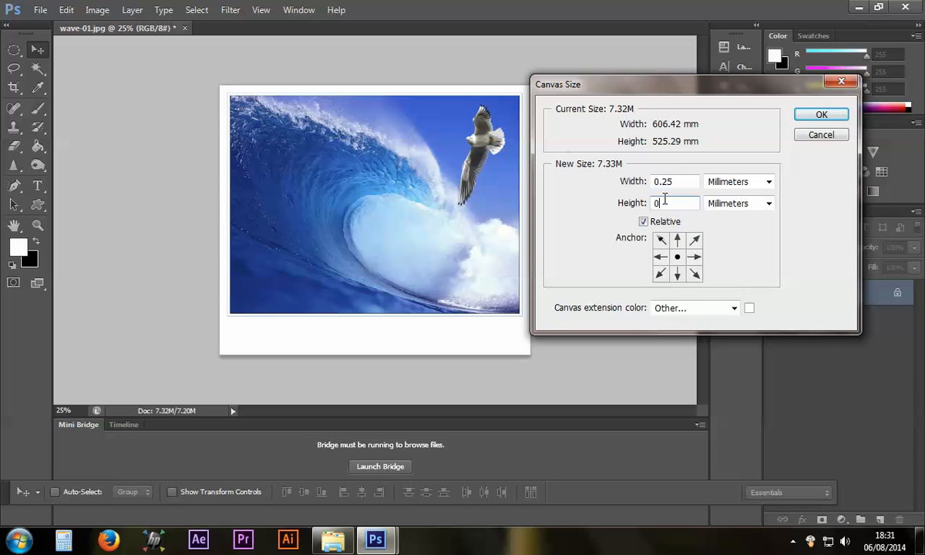
text(.25)
Step: Change the canvas extension color to black 000000 and apply the hairline border around the white frame
click(749, 308)
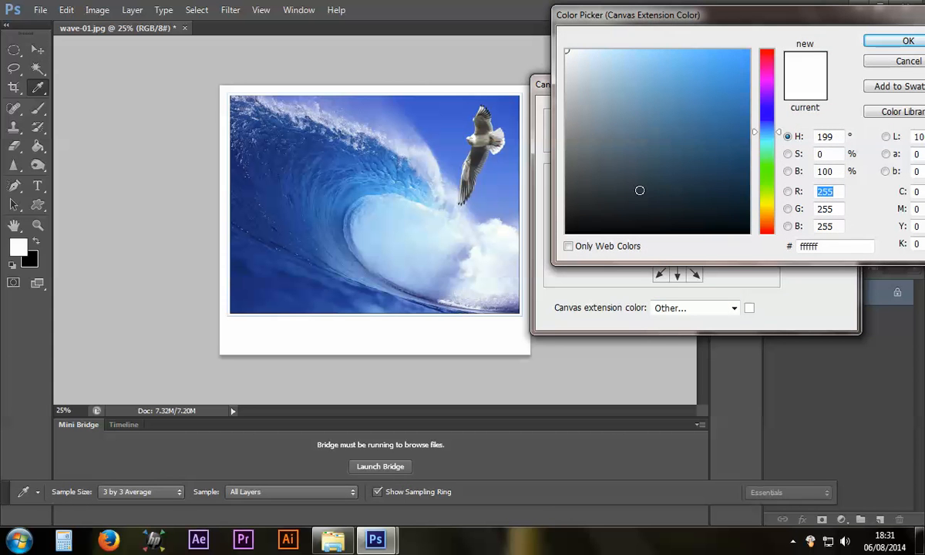
click(564, 232)
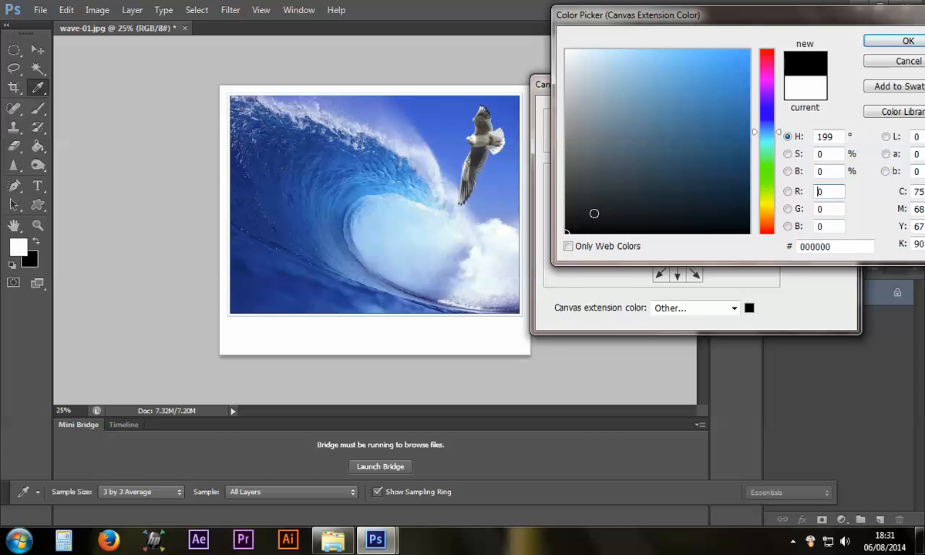
click(906, 41)
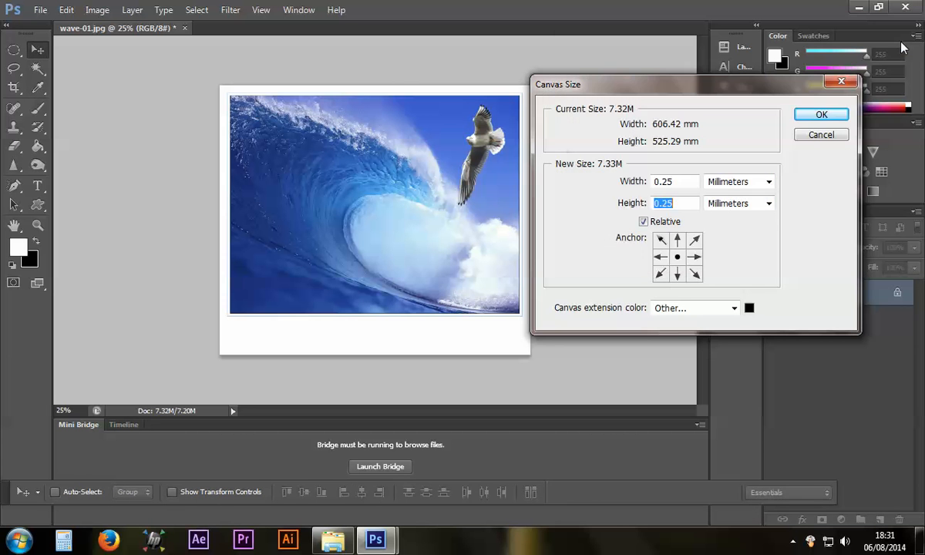
click(831, 115)
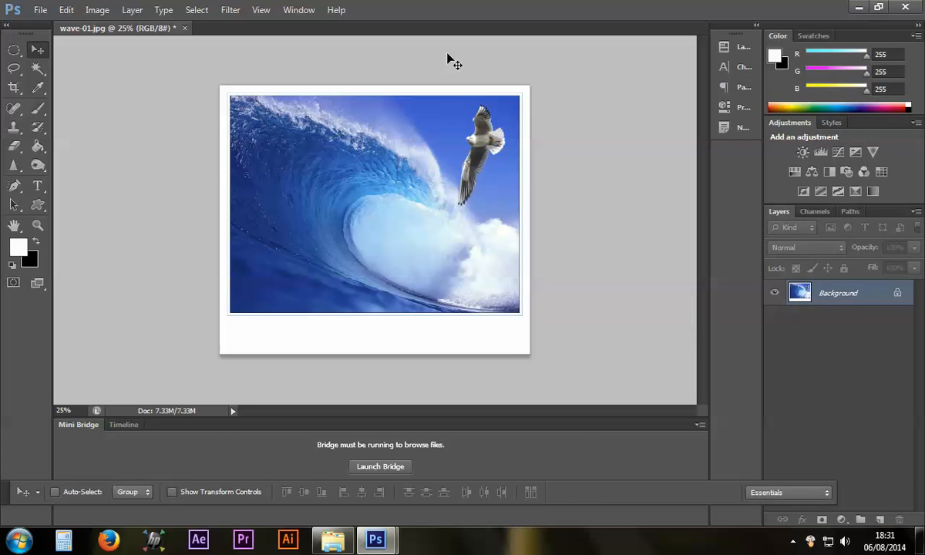
Step: Add a horizontal text box spanning the white margin below the picture and enter the author's name followed by "Present"
click(36, 186)
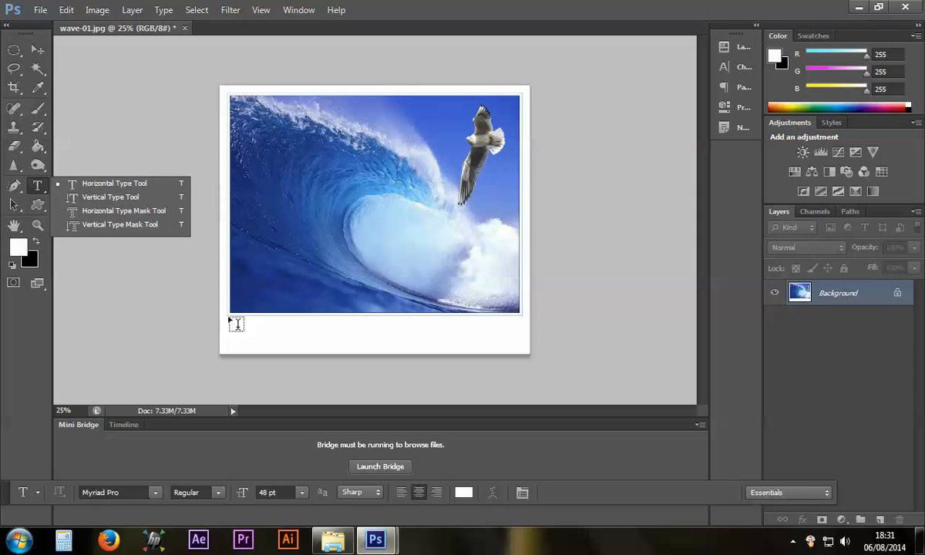
drag(224, 317, 254, 319)
drag(324, 328, 532, 357)
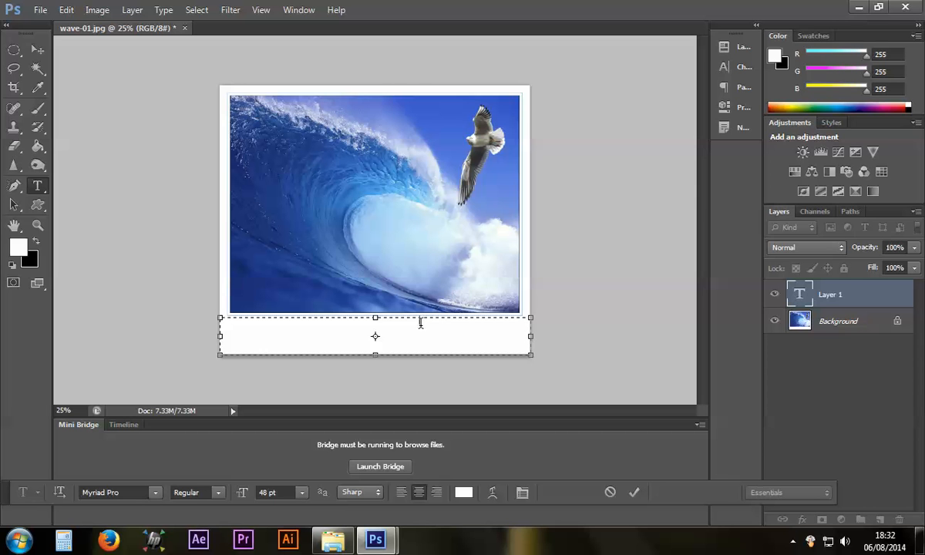
Step: Recolor the whole caption with blue 3b7bd3 sampled from the sky in the picture and commit the text
drag(420, 322, 276, 299)
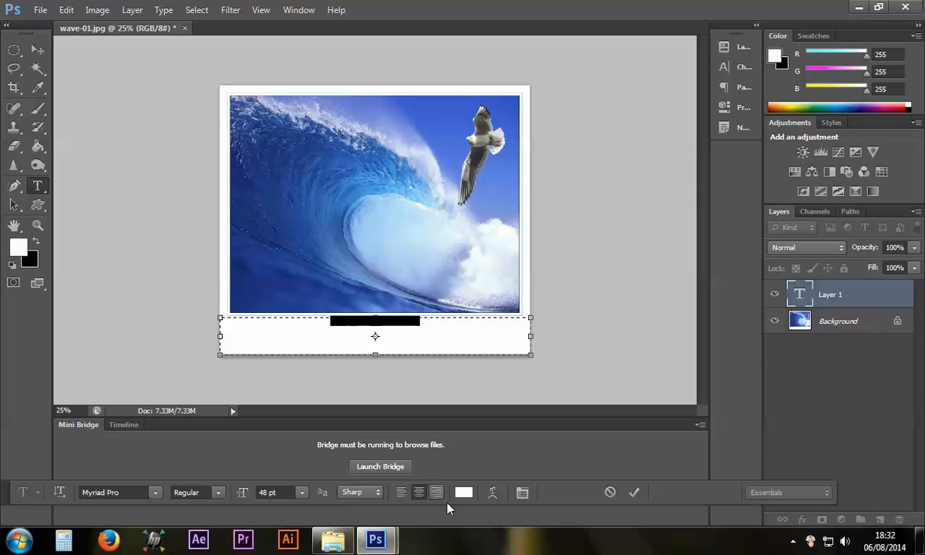
click(461, 493)
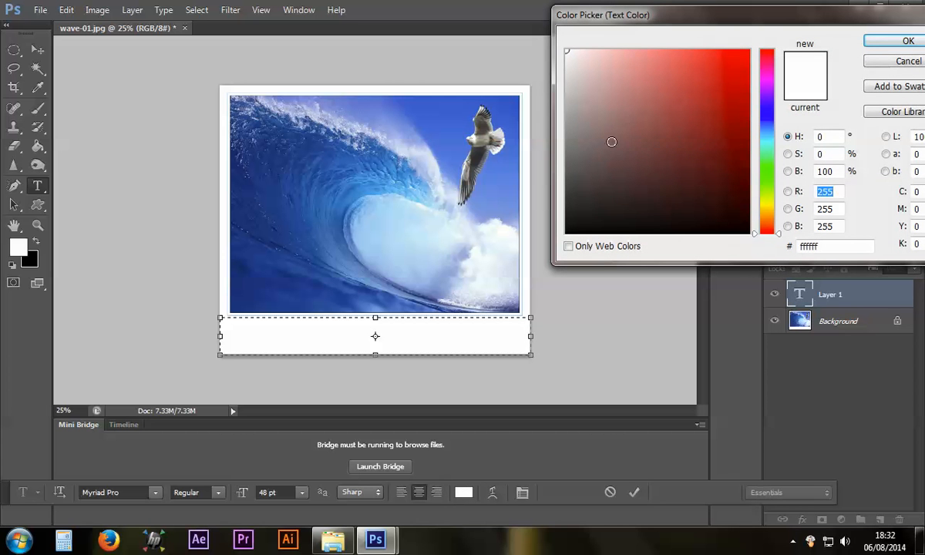
click(454, 145)
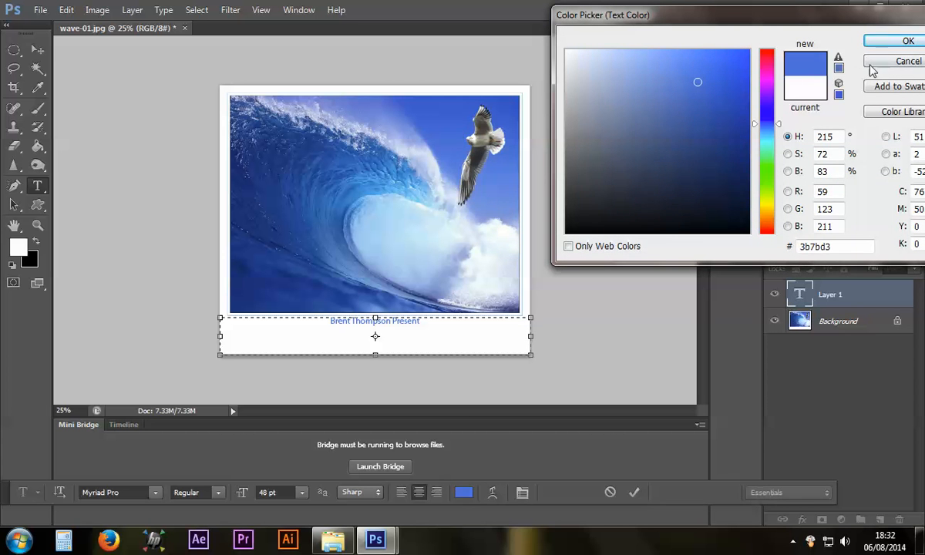
click(882, 45)
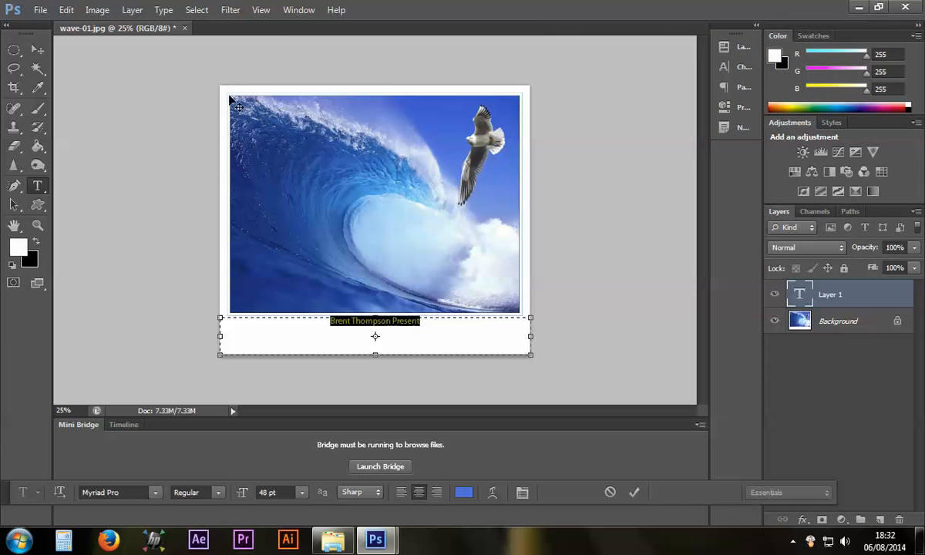
click(37, 50)
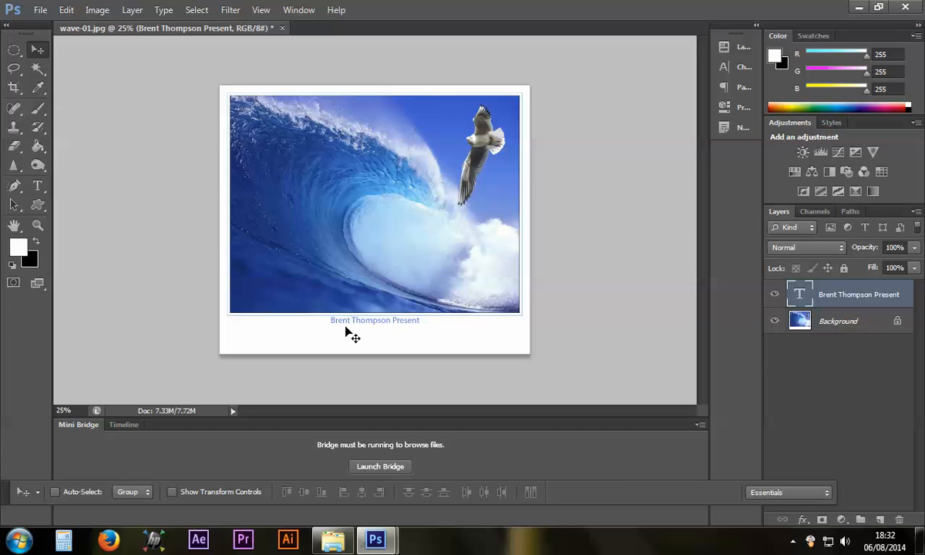
Step: Enlarge the caption text below the picture to 120 pt and commit it
double_click(801, 295)
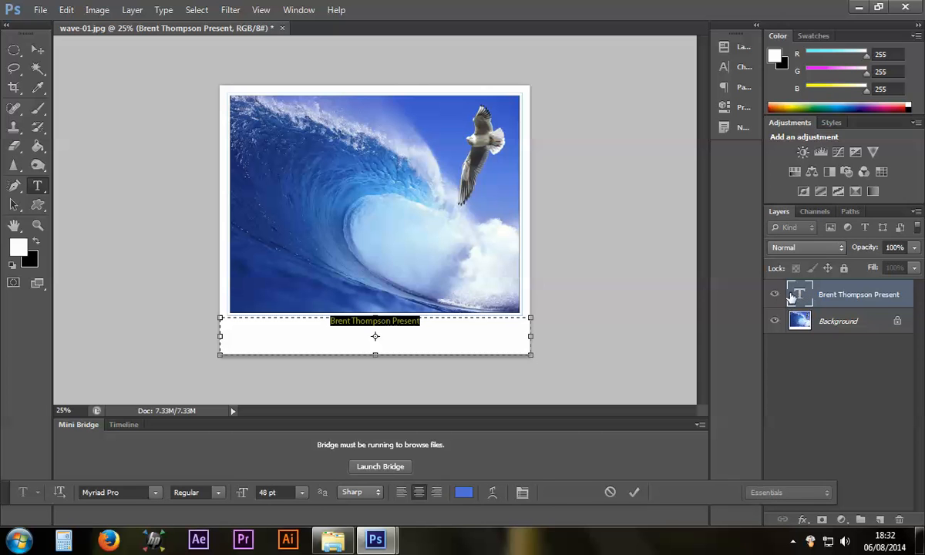
click(302, 492)
click(295, 479)
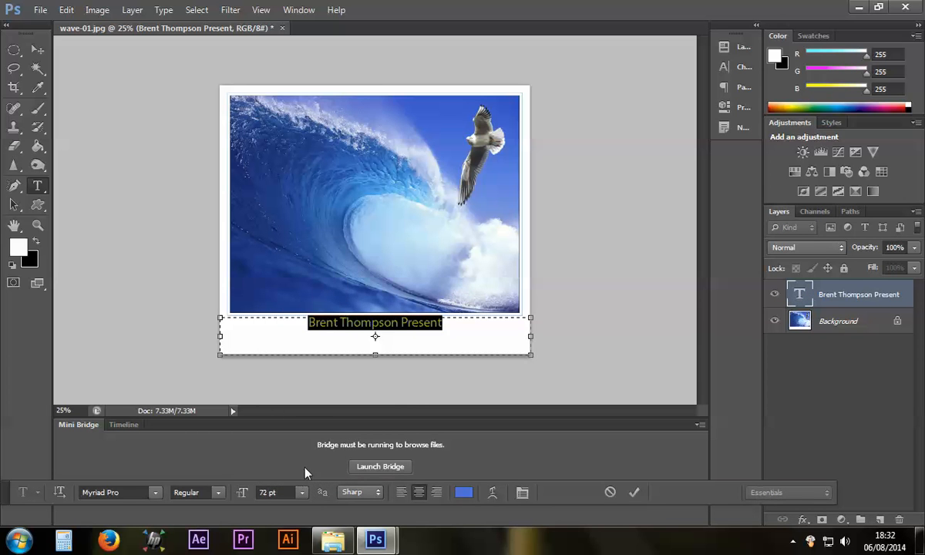
drag(442, 324, 293, 320)
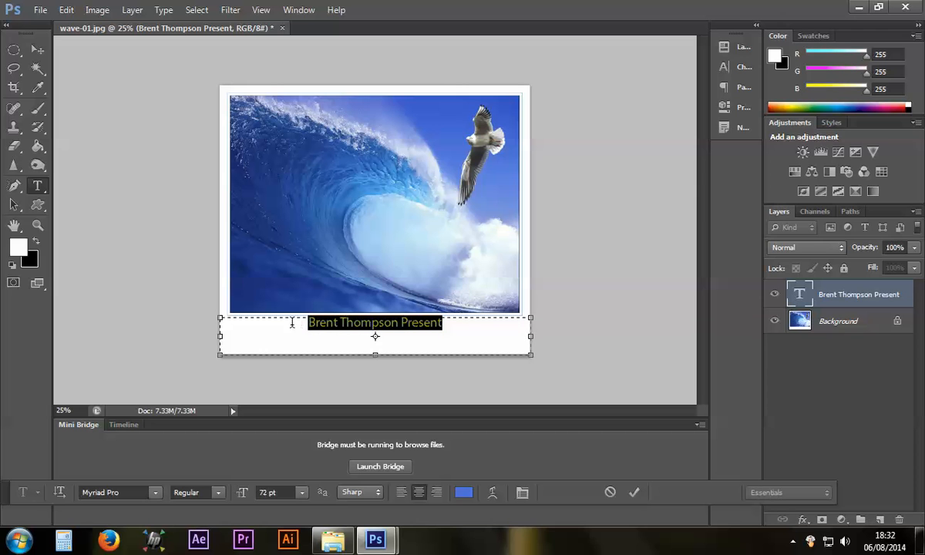
click(269, 492)
text(120)
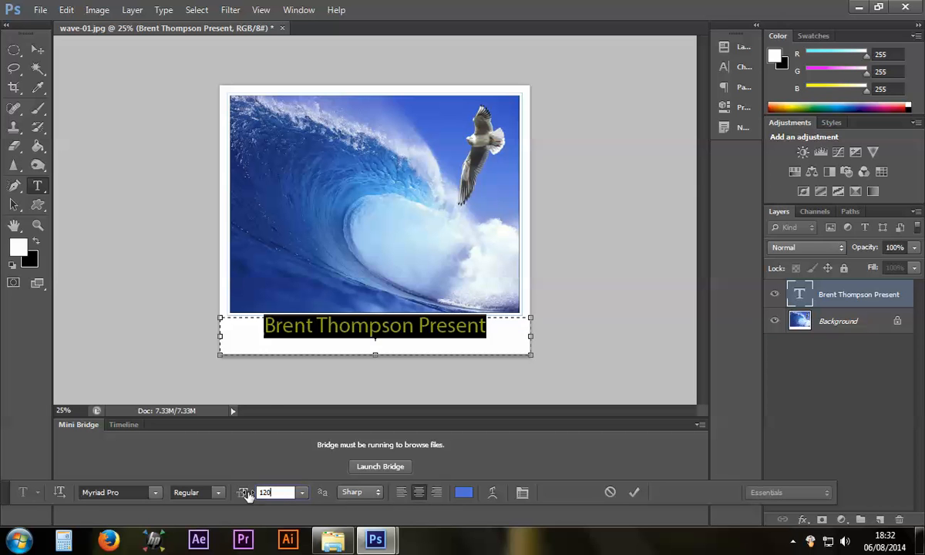
click(38, 49)
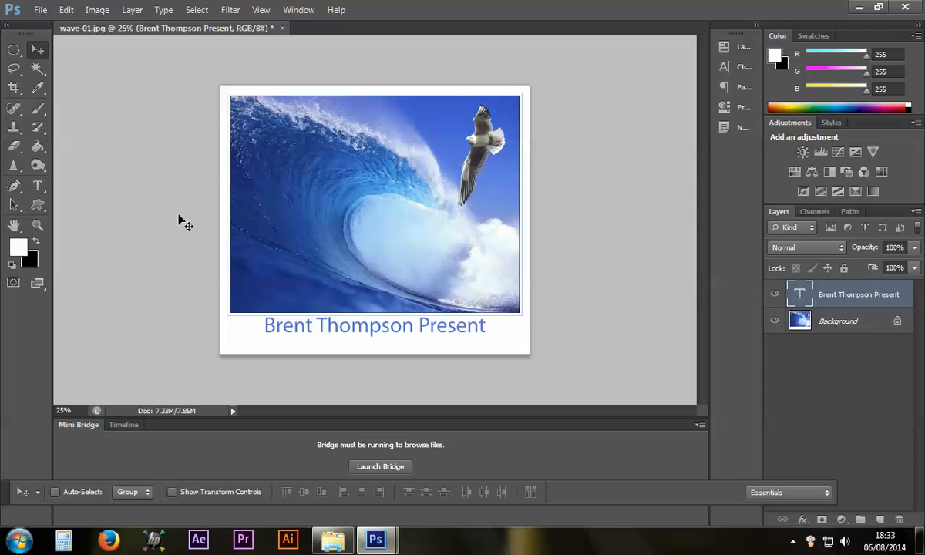
Step: Nudge the caption down and adjust it sideways until it sits centered in the white margin below the picture
key(Down)
key(Down)
key(Down)
key(Down)
key(Down)
key(Down)
key(Down)
key(Down)
key(Down)
key(Down)
key(Down)
key(Down)
key(Down)
key(Down)
key(Down)
key(Down)
key(Down)
key(Down)
key(Down)
key(Down)
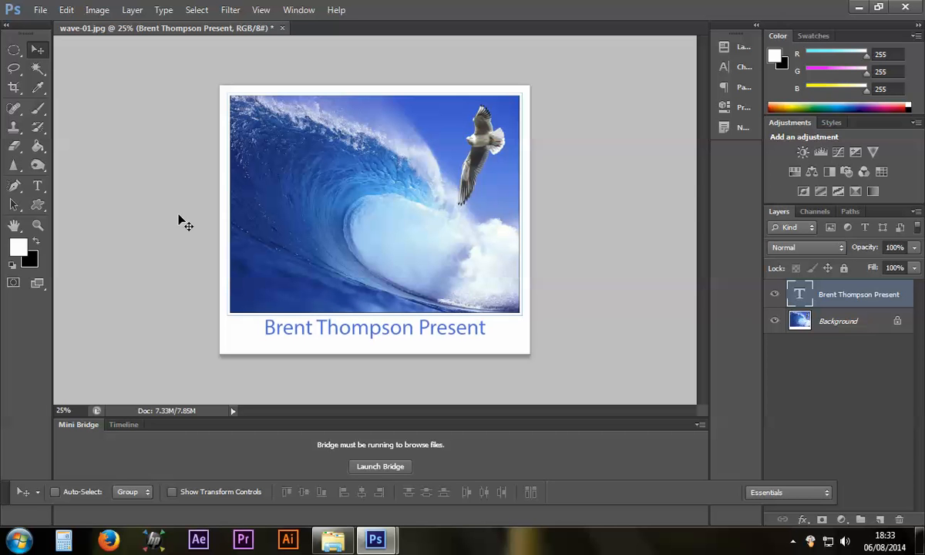
key(Left)
key(Left)
key(Left)
key(Left)
key(Left)
key(Left)
key(Left)
key(Left)
key(Right)
key(Right)
key(Right)
key(Right)
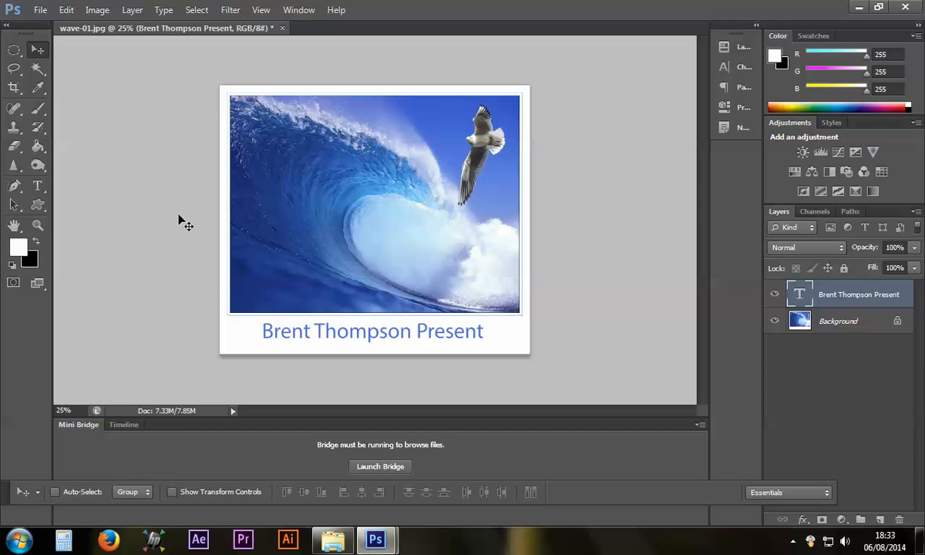
key(Down)
key(Down)
key(Down)
key(Down)
key(Down)
key(Down)
key(Down)
key(Down)
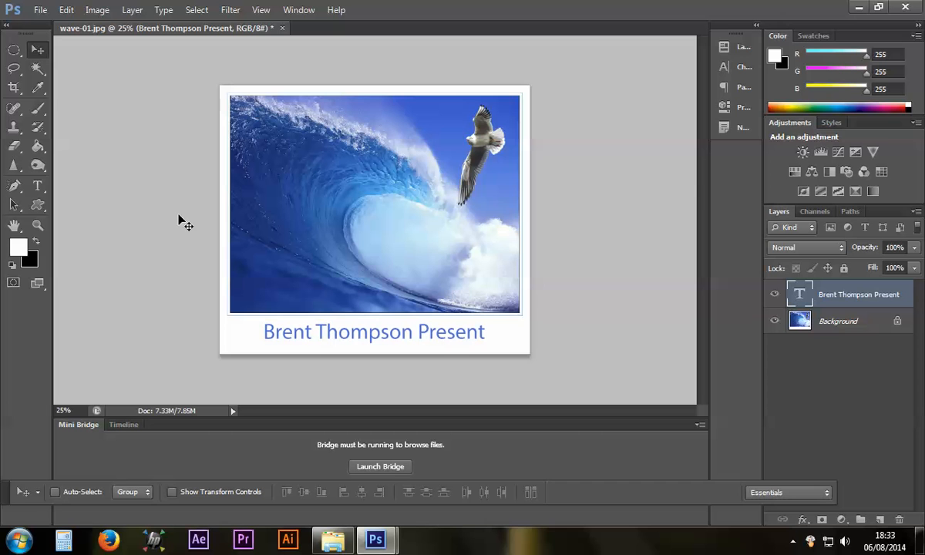
key(Right)
key(Right)
key(Right)
key(Right)
key(Right)
key(Right)
key(Right)
key(Right)
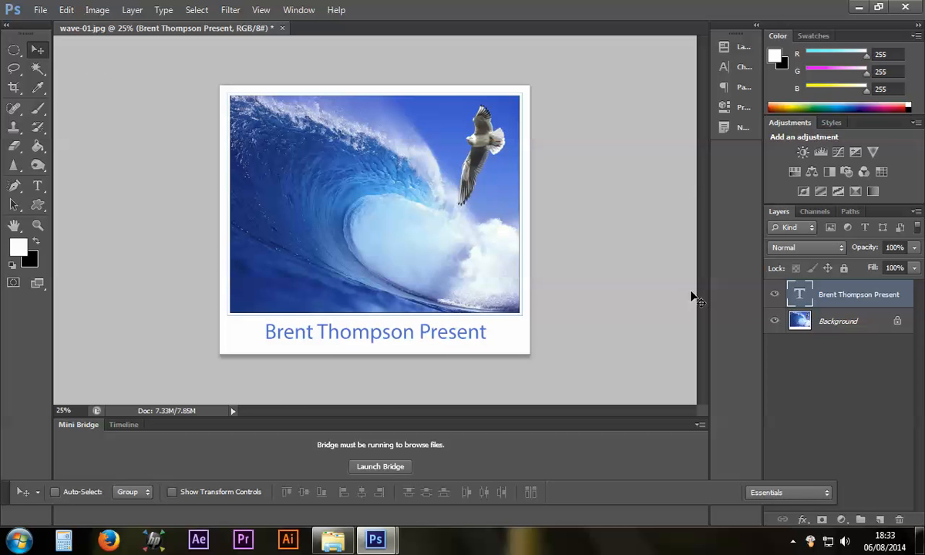
Step: Flatten the caption layer and the Background into a single layer
shift+click(858, 325)
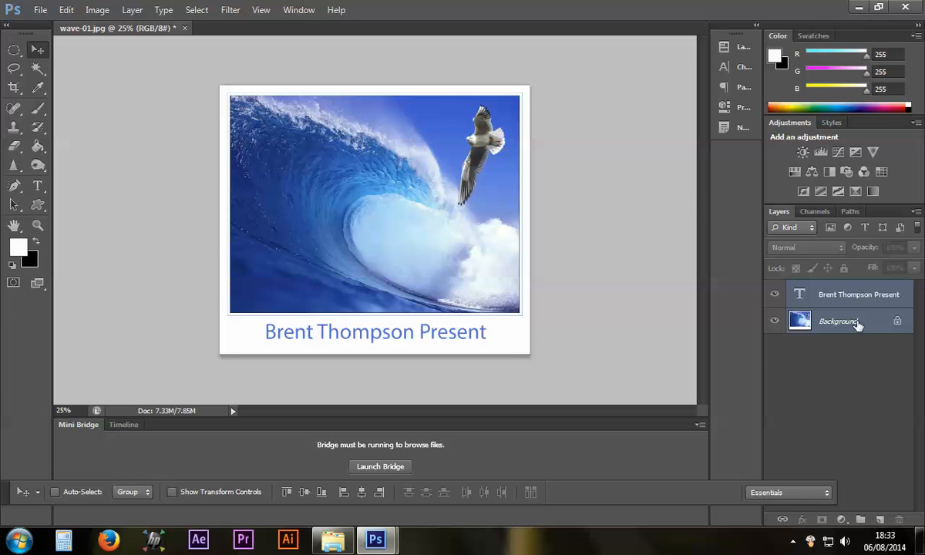
right_click(858, 325)
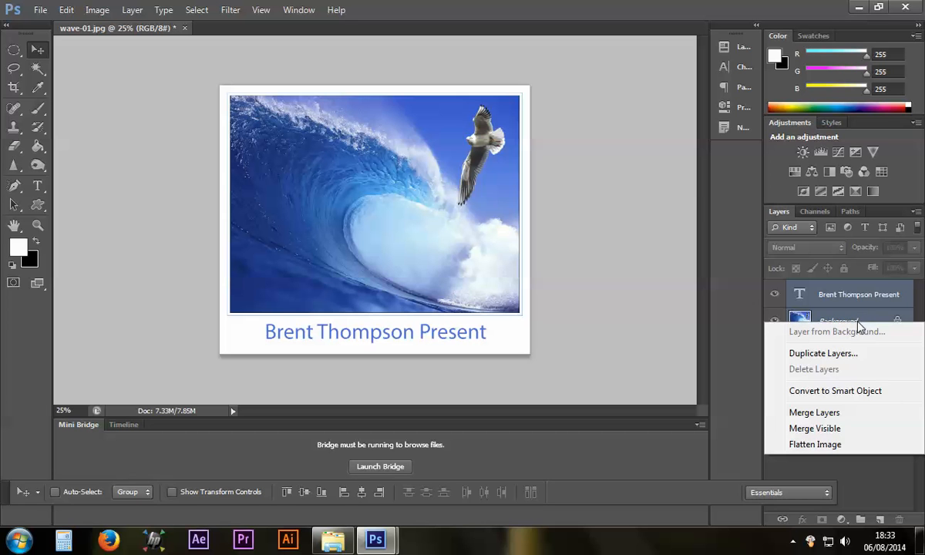
click(822, 444)
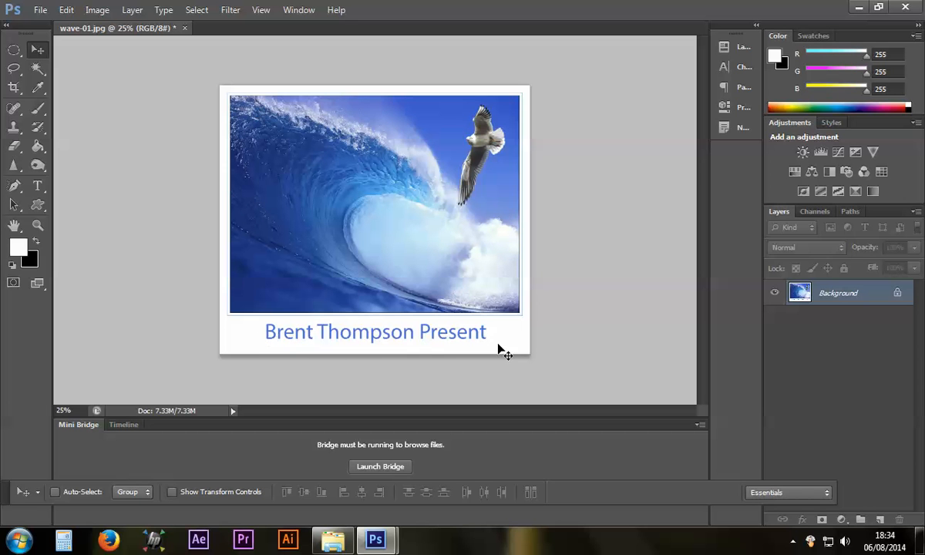
Step: Save the picture under a new name on the Desktop as a JPEG, using the author's name followed by "Presents"
click(41, 11)
click(58, 183)
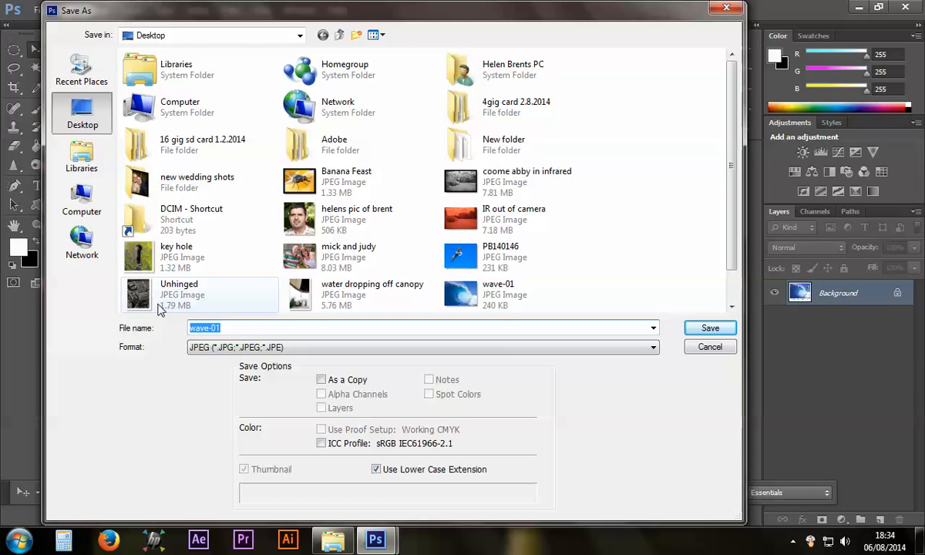
text(br)
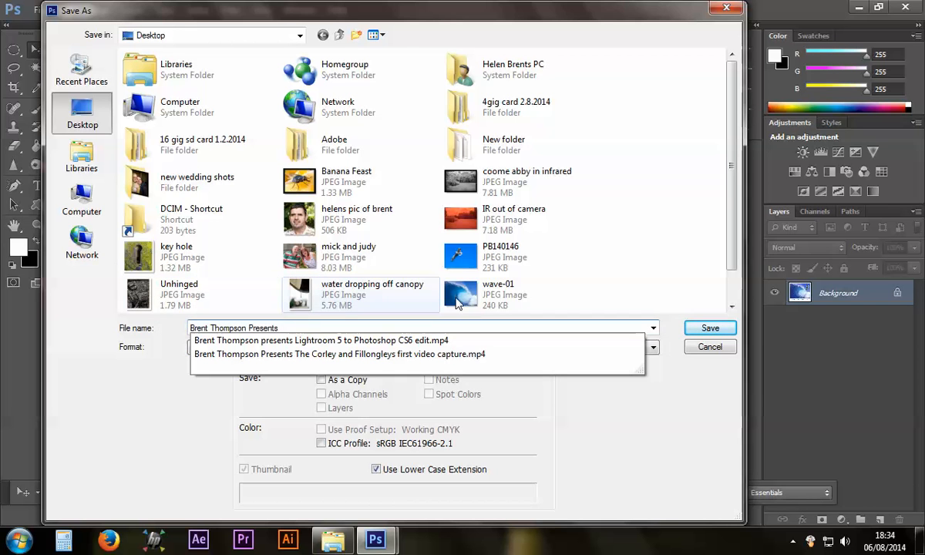
click(707, 329)
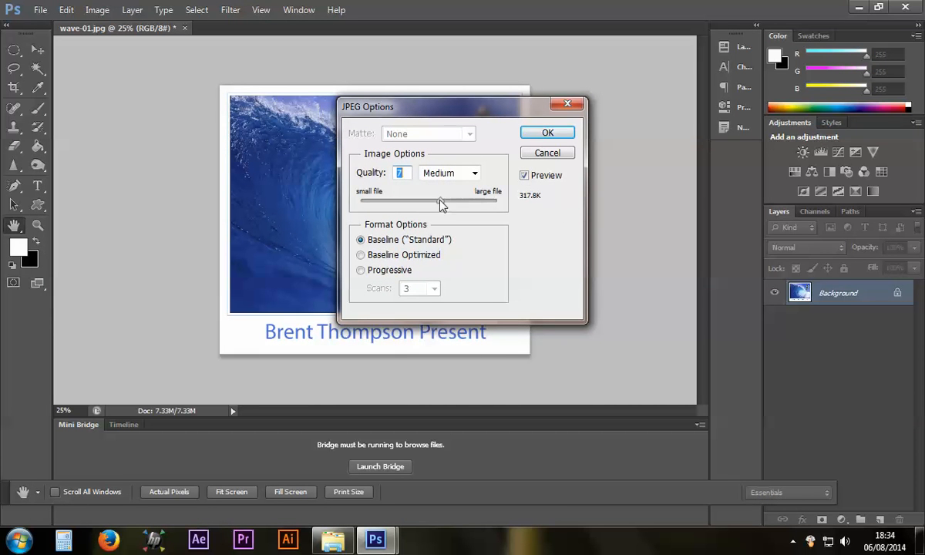
Step: Raise the JPEG quality to the large-file end of the scale and finish saving with Baseline ("Standard") format
drag(440, 200, 490, 204)
drag(496, 200, 363, 202)
drag(370, 202, 499, 204)
click(549, 134)
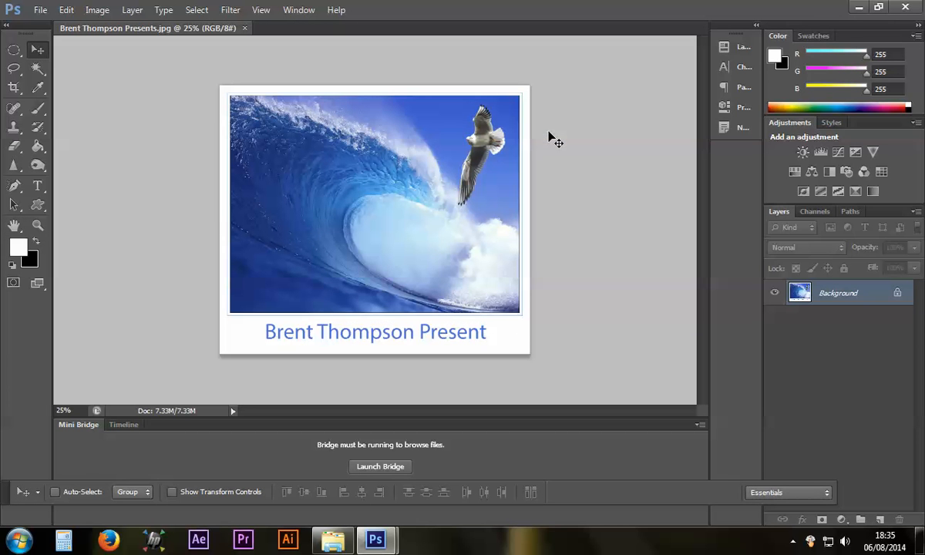
Step: Switch to the desktop, check the saved JPEG's file size in its properties, and return to Photoshop
click(859, 10)
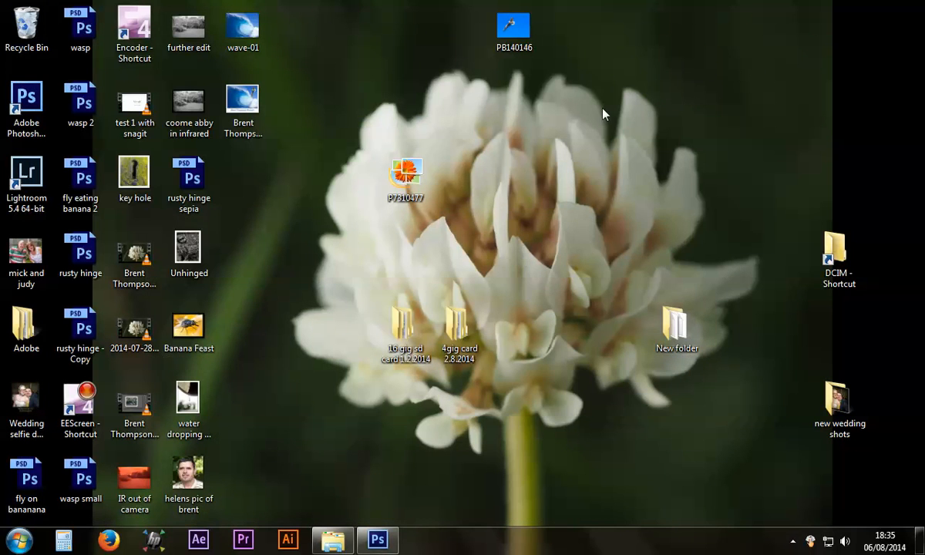
double_click(238, 108)
right_click(239, 107)
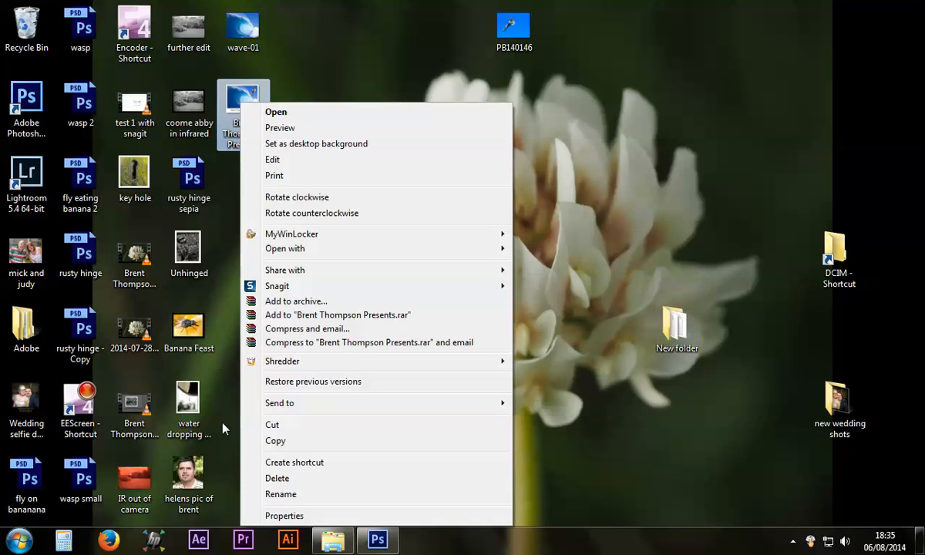
click(274, 516)
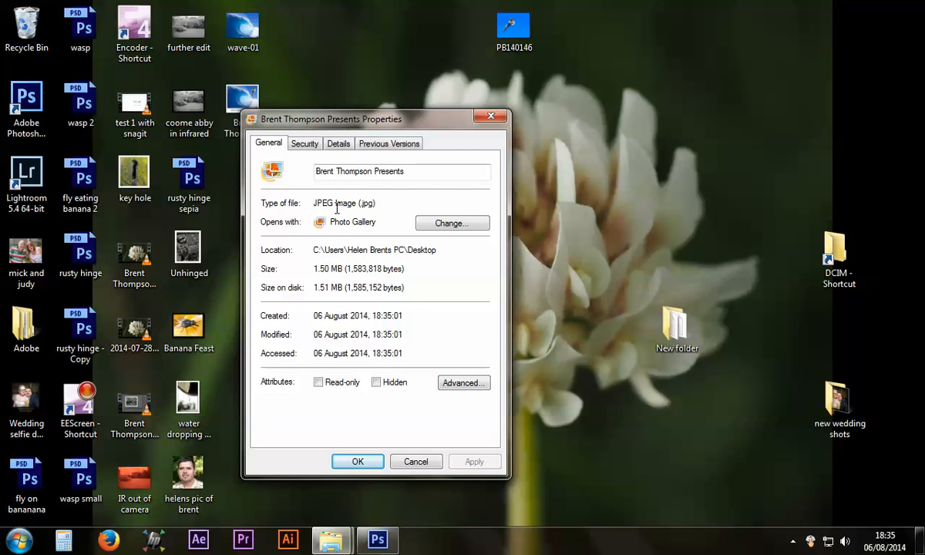
click(354, 461)
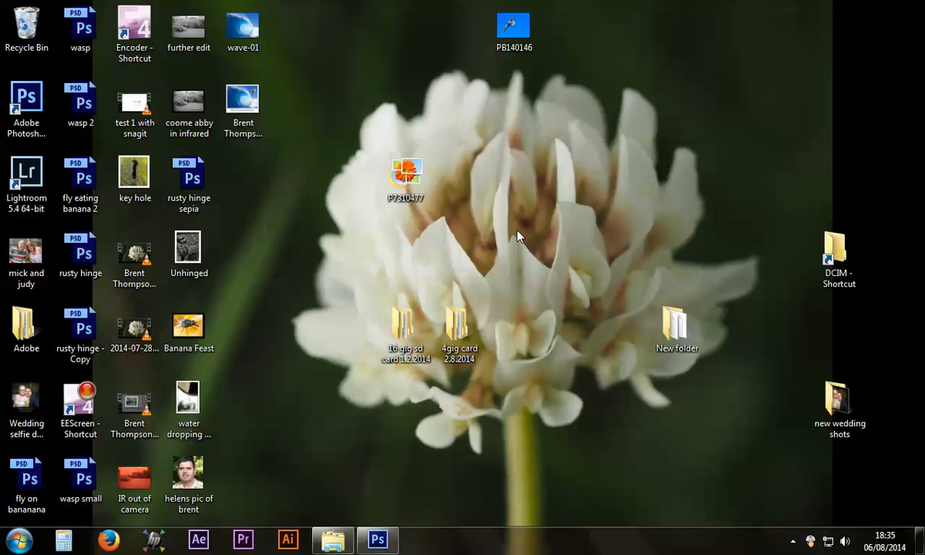
click(377, 539)
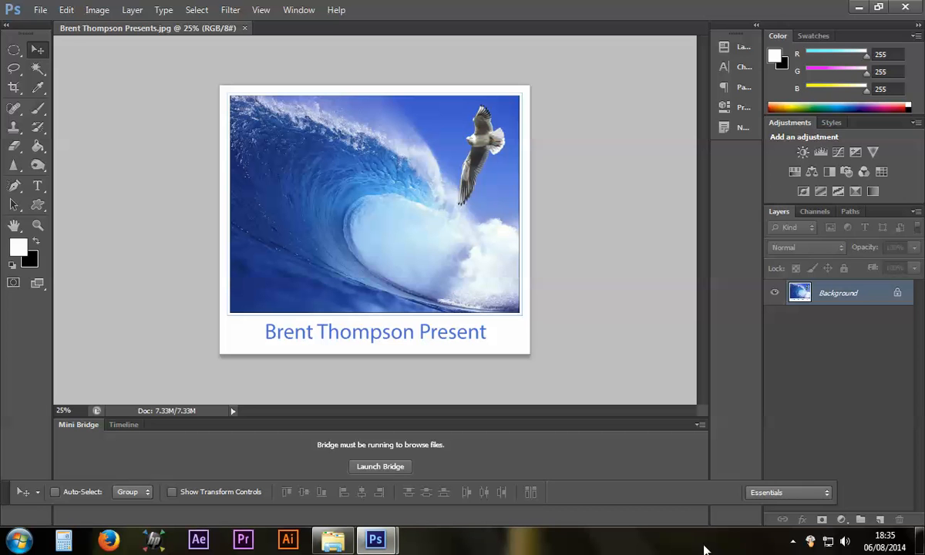
click(792, 540)
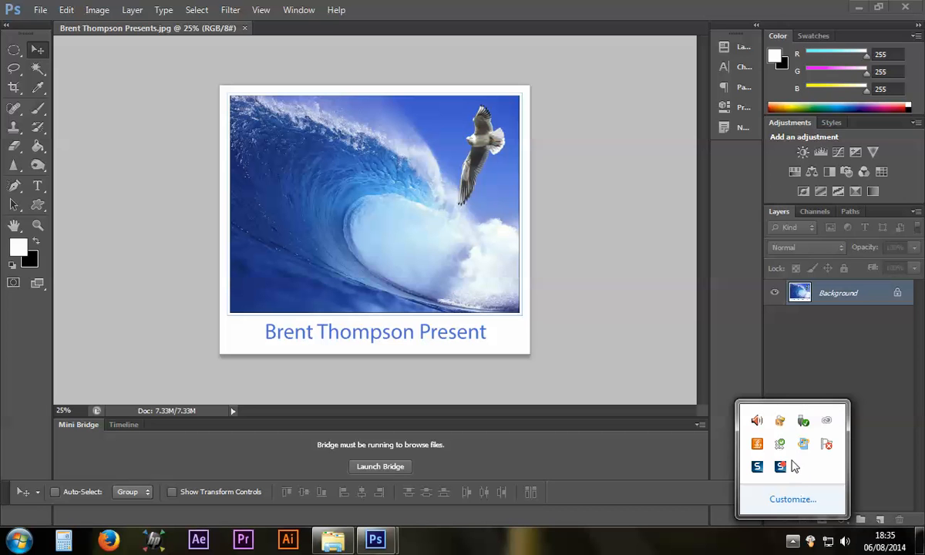